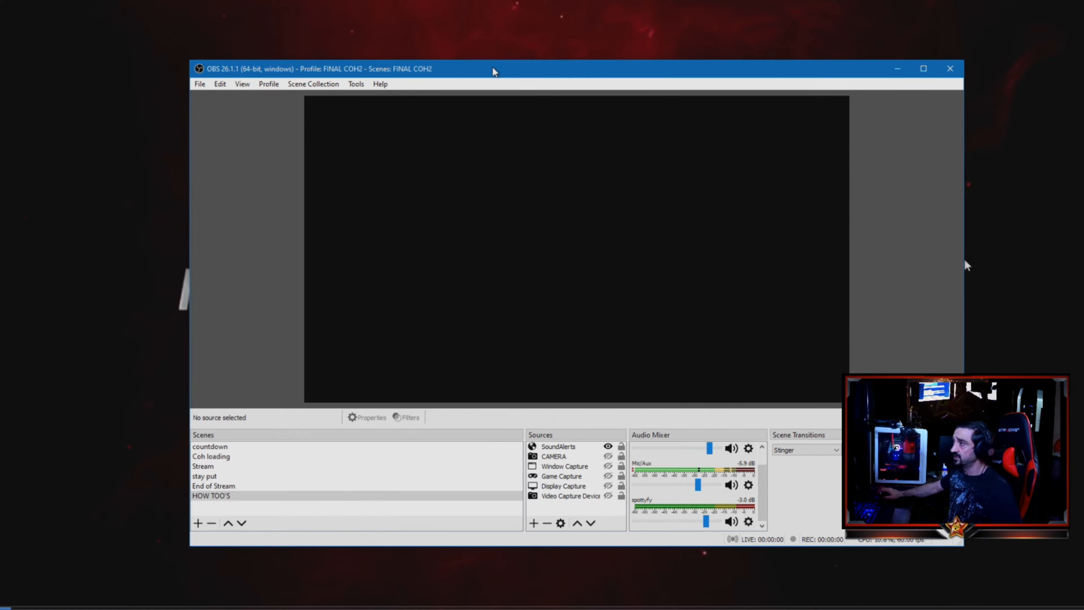
pyautogui.moveTo(491, 66); pyautogui.dragTo(494, 89)
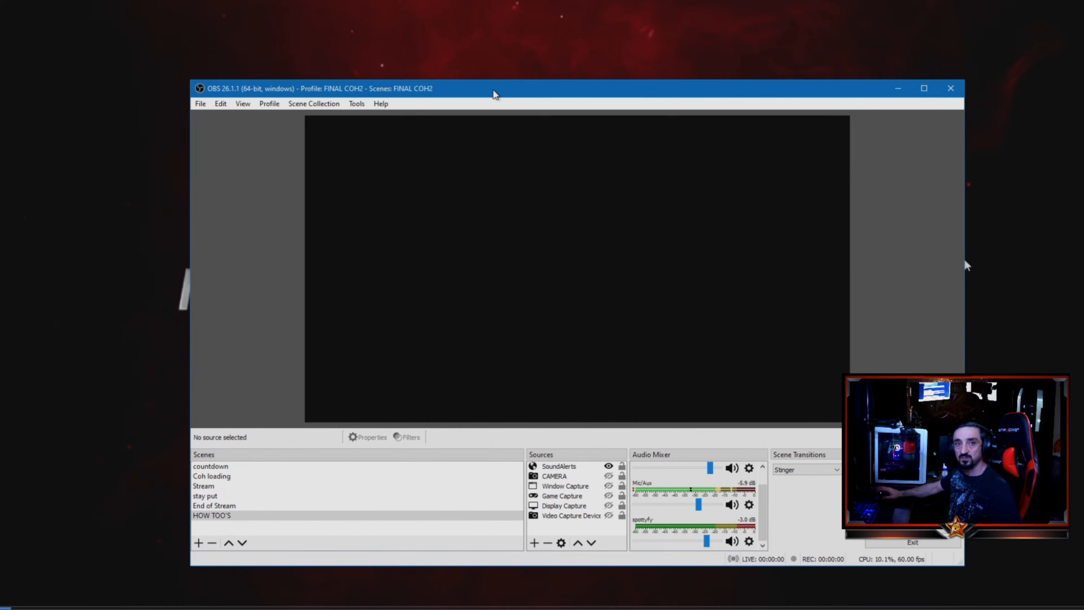
pyautogui.moveTo(461, 96)
pyautogui.mouseDown()
pyautogui.moveTo(410, 107)
pyautogui.moveTo(485, 82)
pyautogui.moveTo(473, 81)
pyautogui.mouseUp()
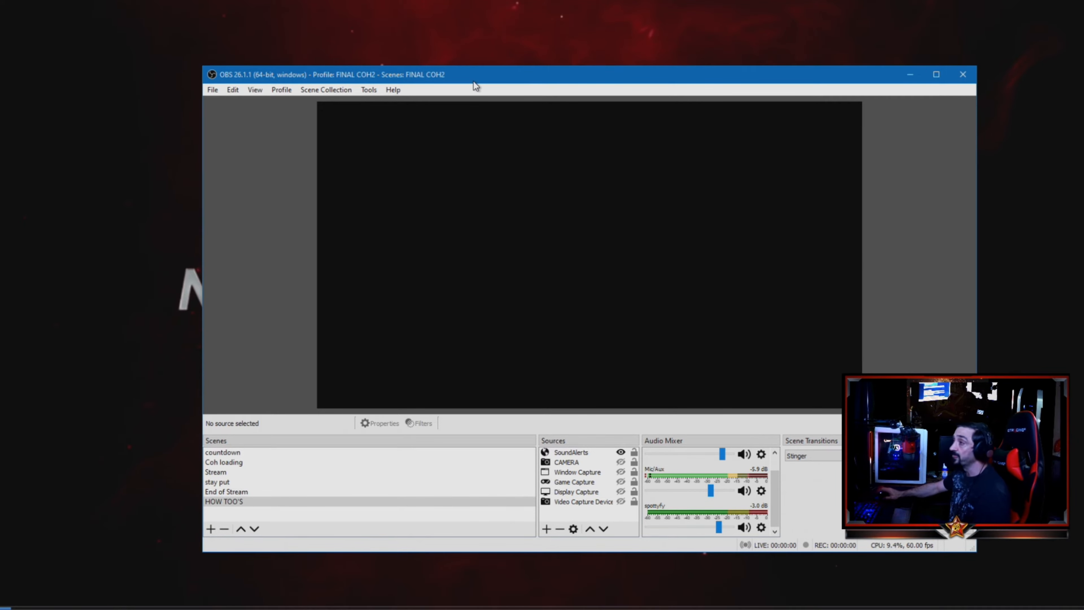
pyautogui.moveTo(468, 75)
pyautogui.mouseDown()
pyautogui.moveTo(362, 97)
pyautogui.moveTo(467, 82)
pyautogui.moveTo(478, 58)
pyautogui.mouseUp()
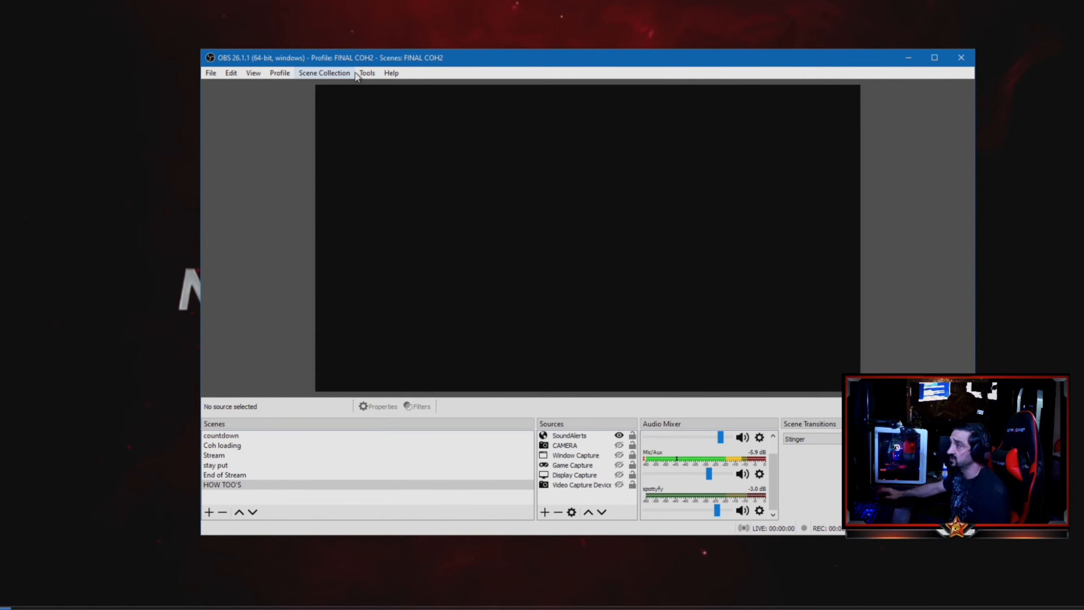
# Step: Open the NDI Output settings, check the main output name with Main Output and Preview Output enabled, and accept the dialog
pyautogui.click(367, 73)
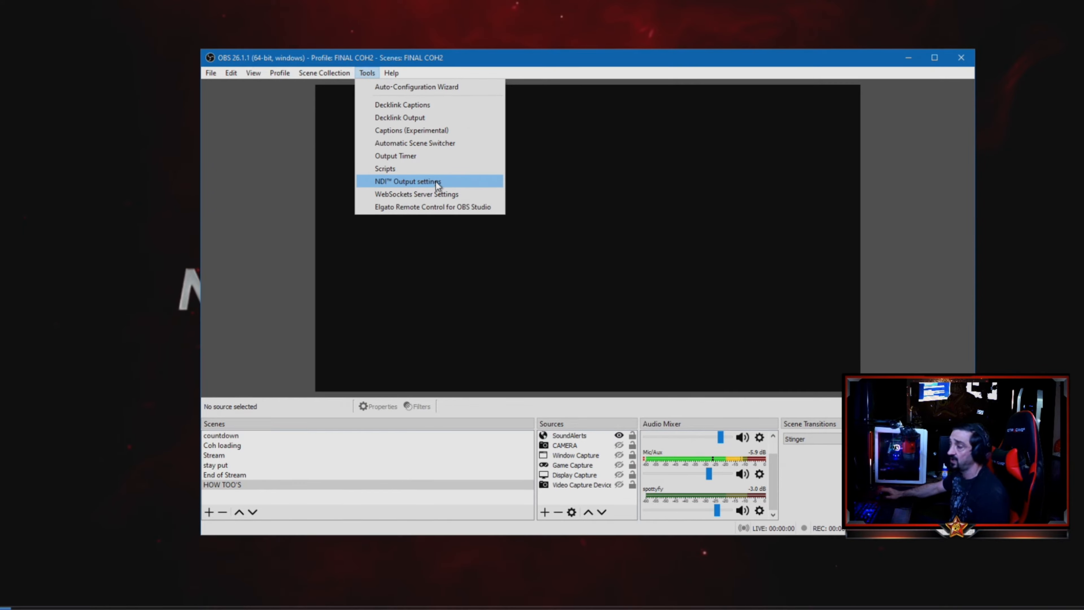
pyautogui.click(404, 183)
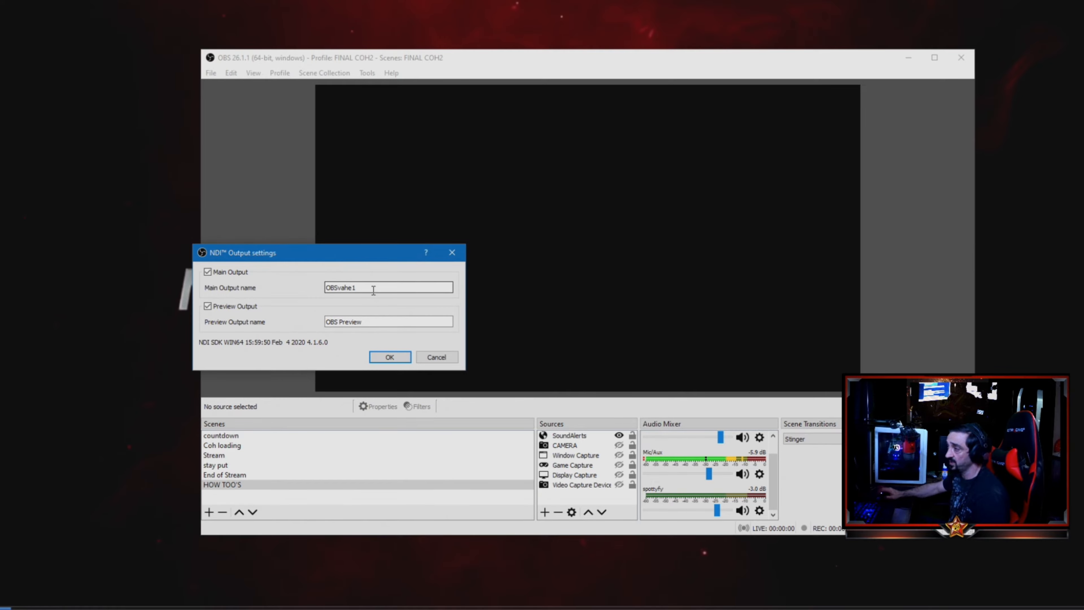
pyautogui.moveTo(374, 288); pyautogui.dragTo(326, 287)
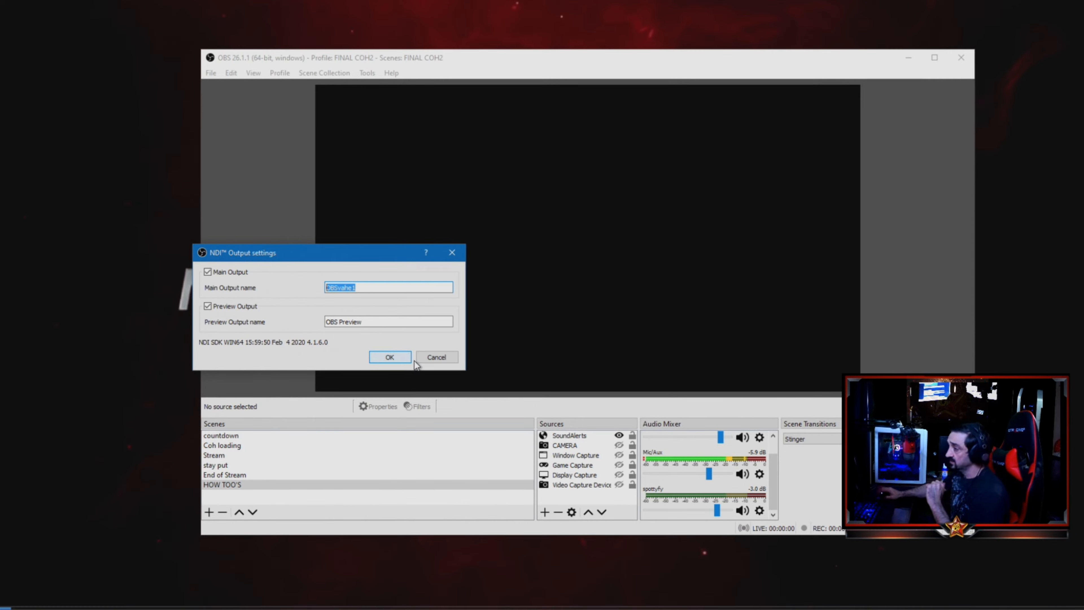
pyautogui.click(390, 357)
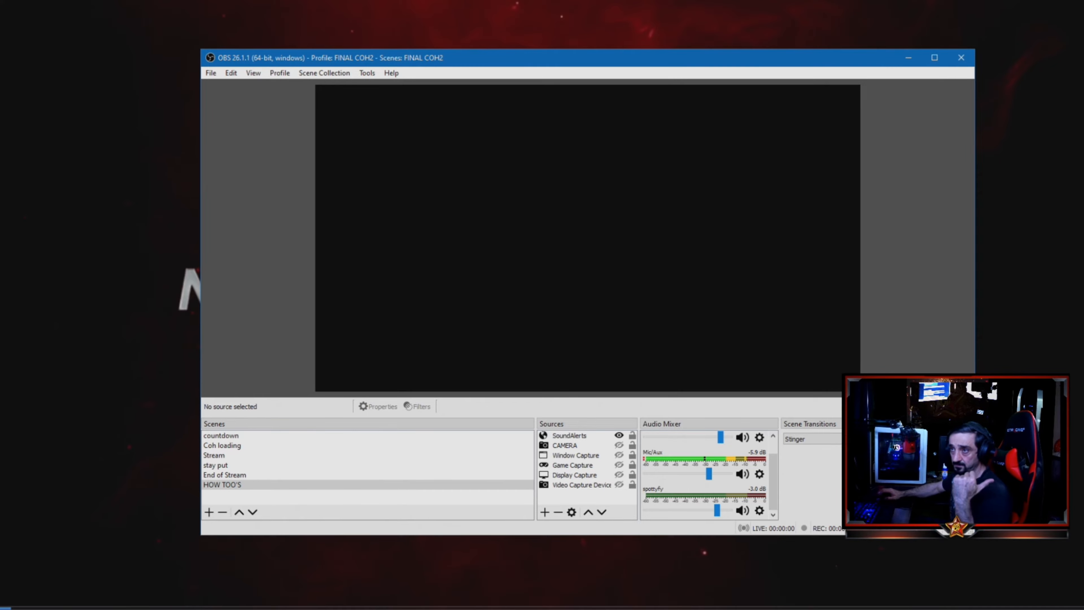
# Step: Switch to the browser and read the Streamlabs NDI receiving article's section on installing the NewTek NDI SDK
pyautogui.moveTo(0, 56); pyautogui.dragTo(668, 45)
pyautogui.scroll(3, 512, 299)
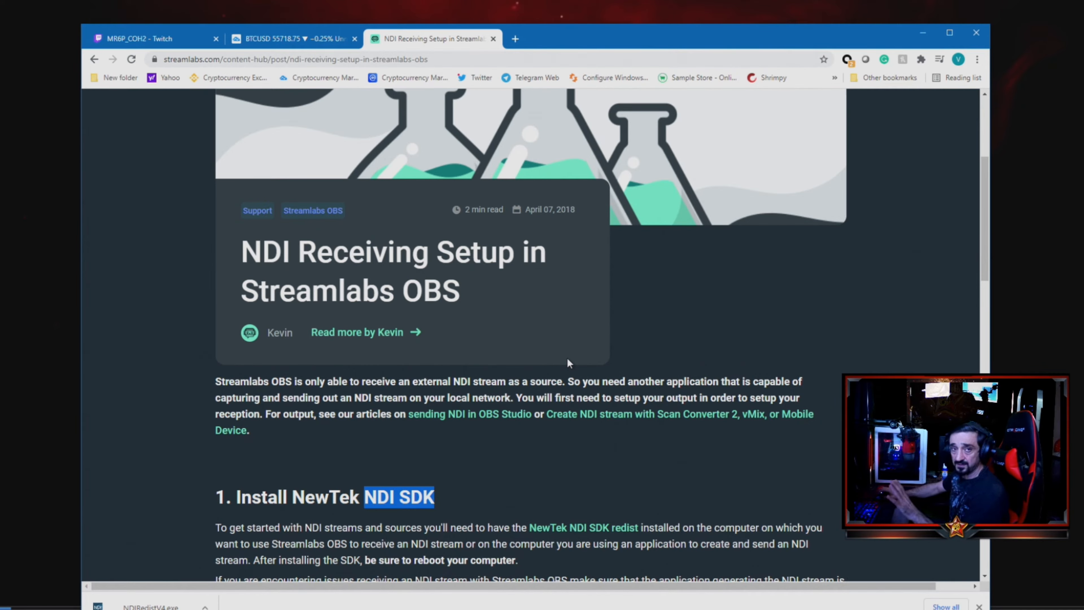
pyautogui.scroll(-4, 568, 359)
pyautogui.scroll(7, 568, 359)
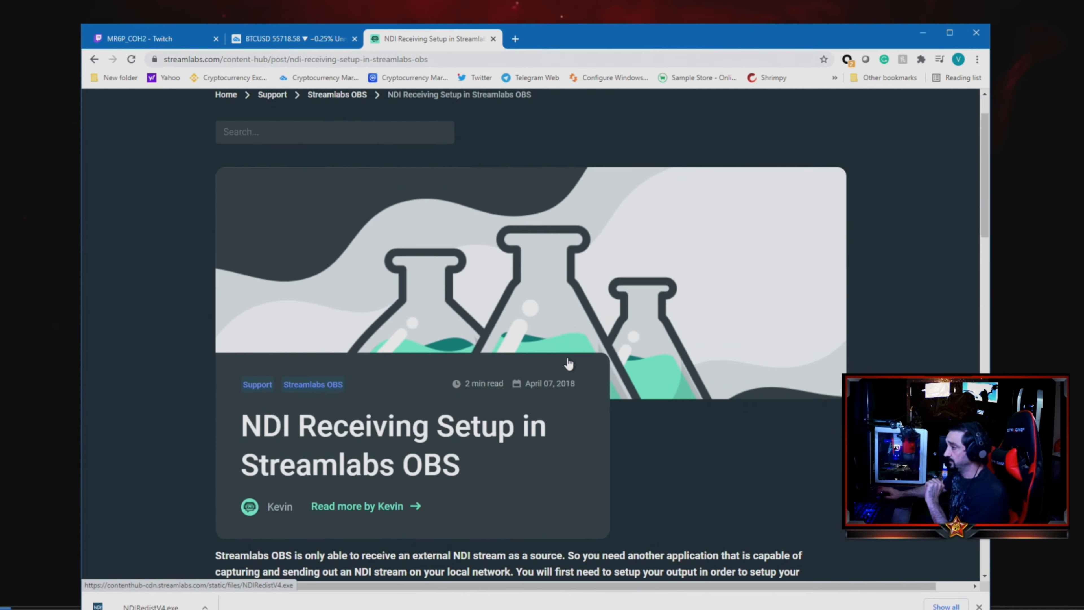
pyautogui.scroll(-4, 567, 359)
pyautogui.scroll(-4, 569, 359)
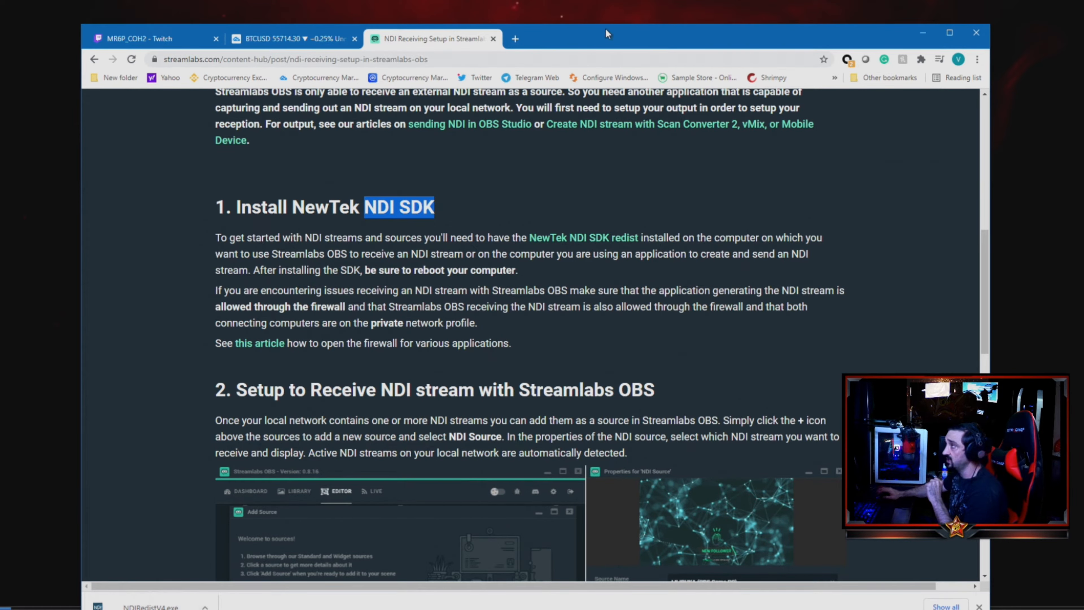
pyautogui.moveTo(592, 40); pyautogui.dragTo(600, 20)
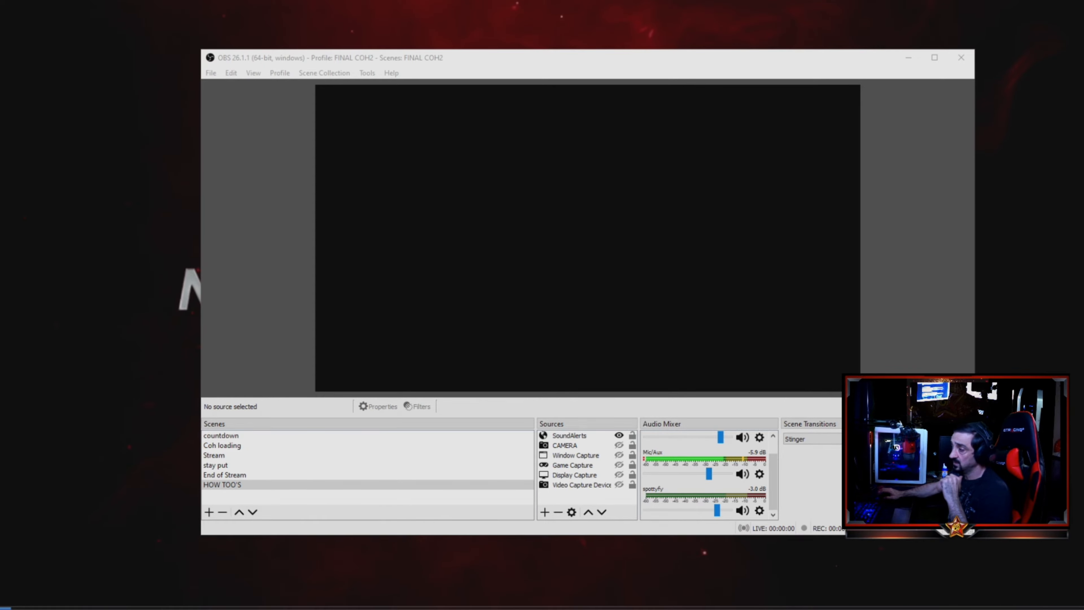
# Step: Return to OBS, look over the audio mixer channels and open the audio settings
pyautogui.moveTo(530, 61); pyautogui.dragTo(440, 57)
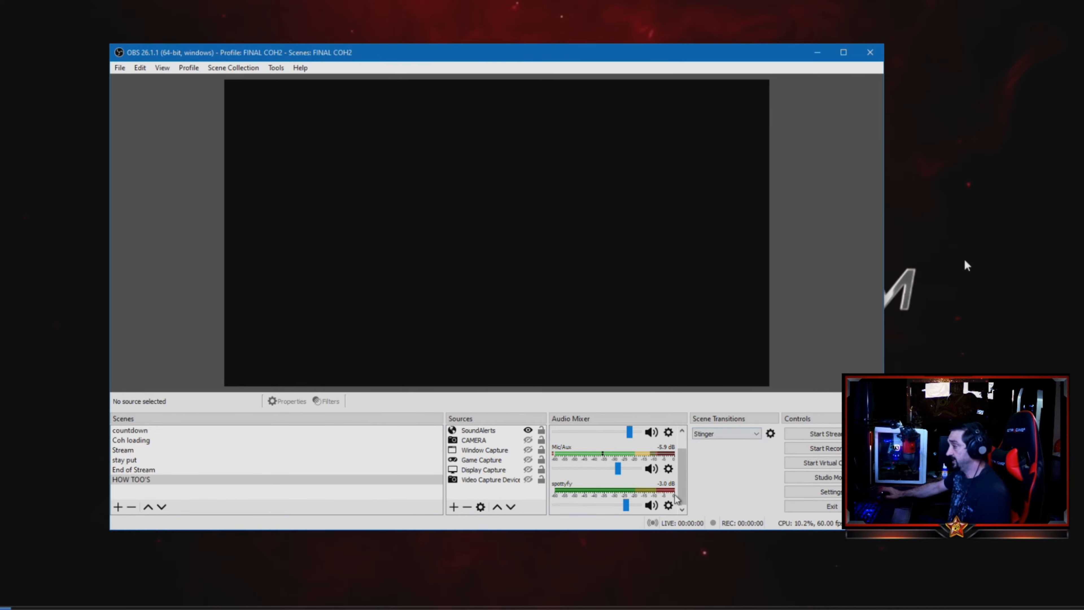
pyautogui.scroll(1, 678, 480)
pyautogui.scroll(2, 679, 481)
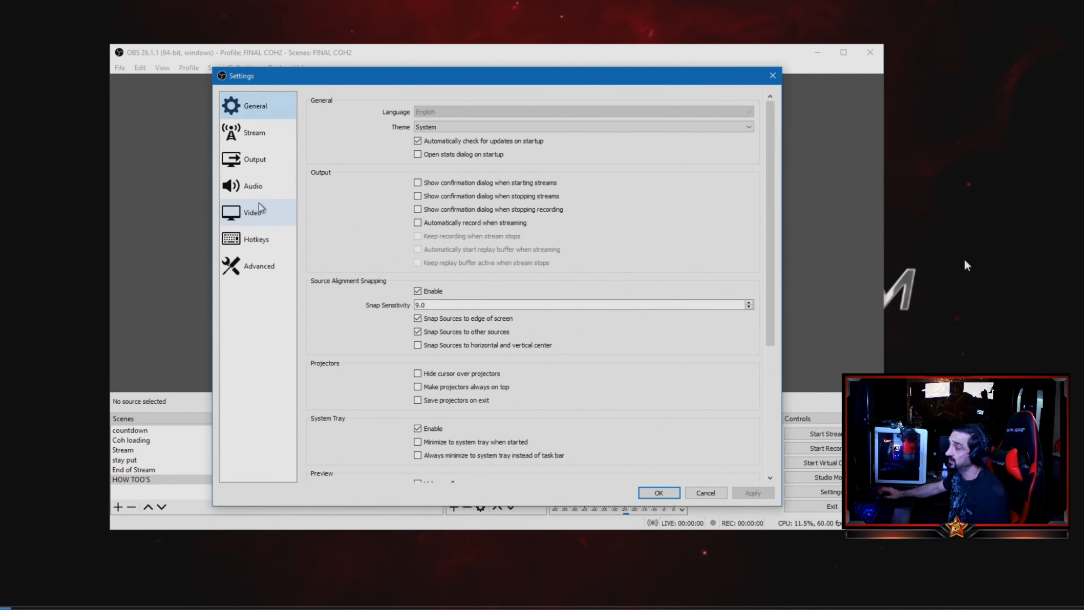
pyautogui.click(252, 185)
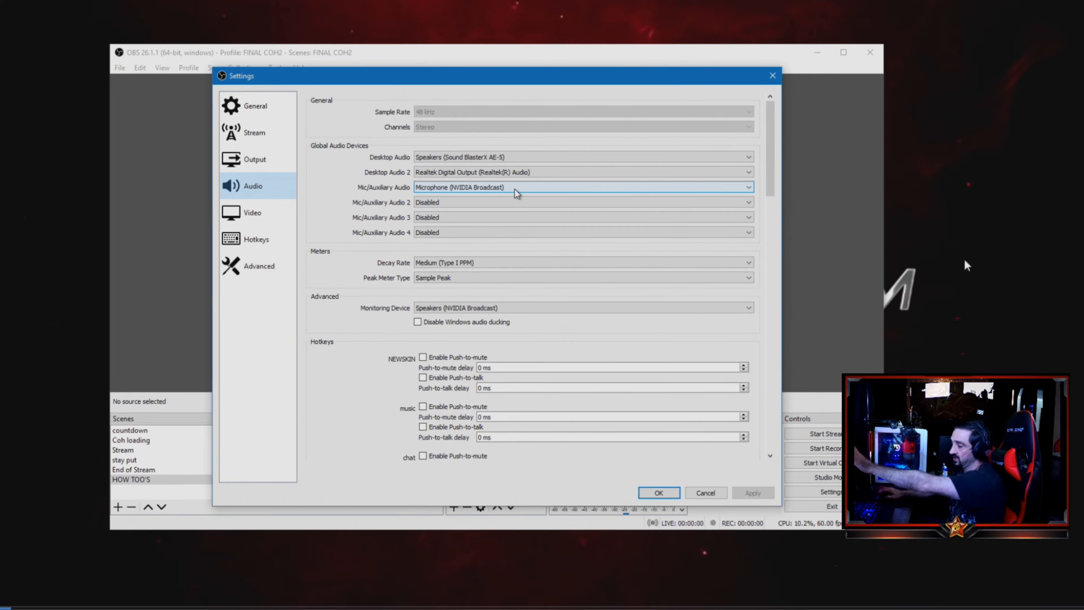
# Step: Review the Mic/Auxiliary Audio device choices, pick Microphone (NVIDIA Broadcast) and close the settings without saving
pyautogui.moveTo(1041, 607)
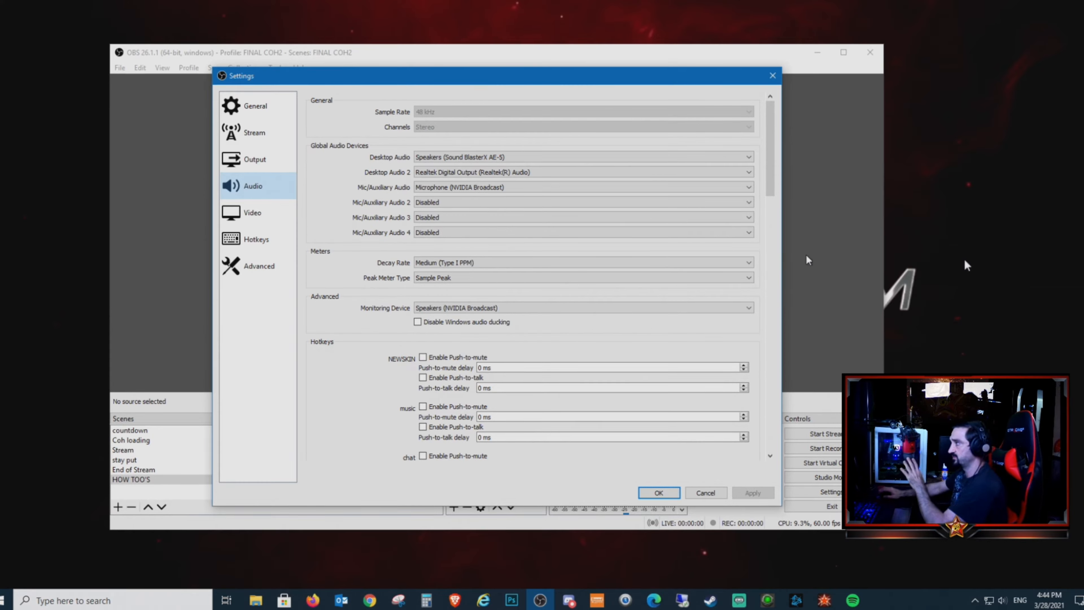
pyautogui.click(749, 187)
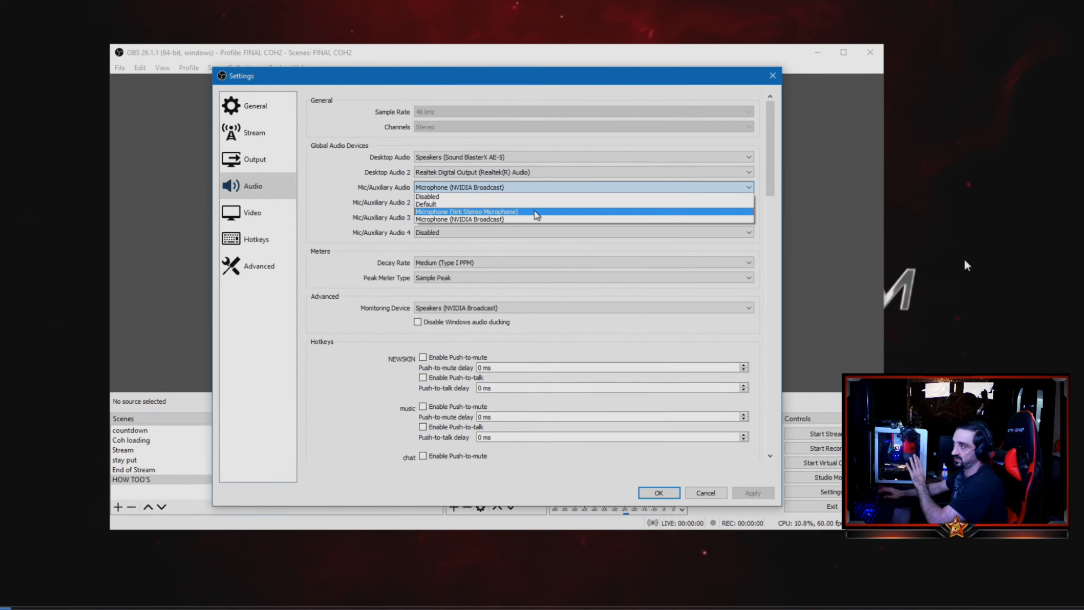
pyautogui.click(534, 219)
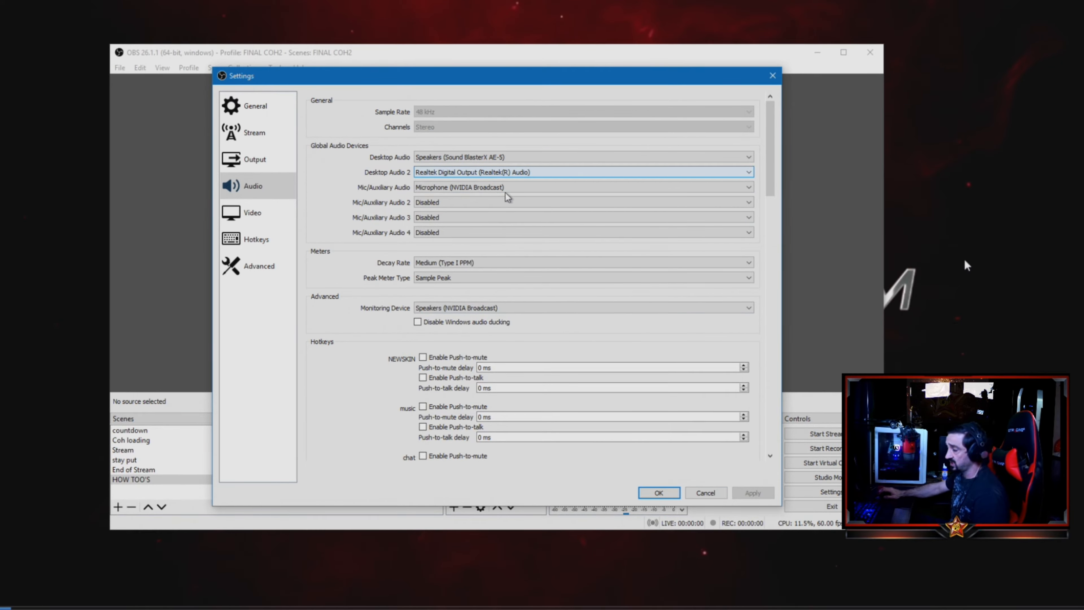
pyautogui.click(703, 494)
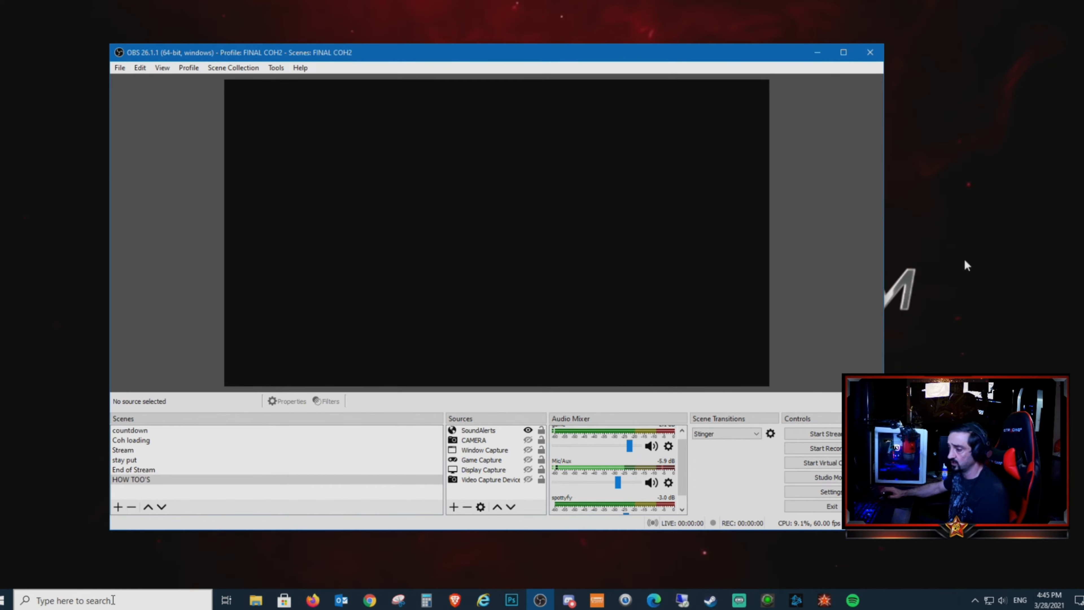
# Step: Search Windows for "sound mixer" and open the Sound mixer options
pyautogui.click(113, 600)
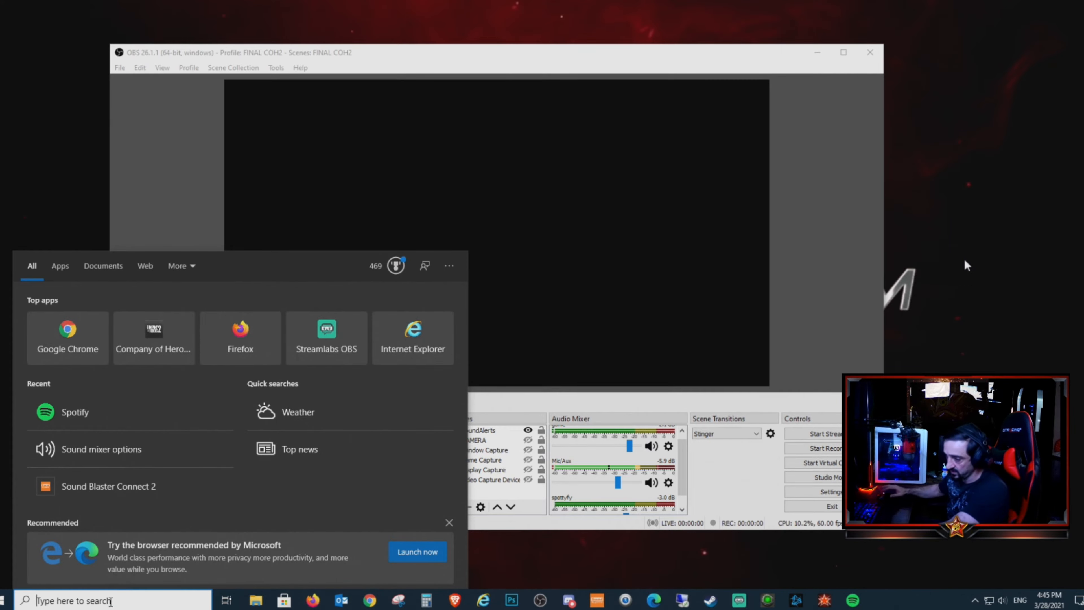
pyautogui.write('soun')
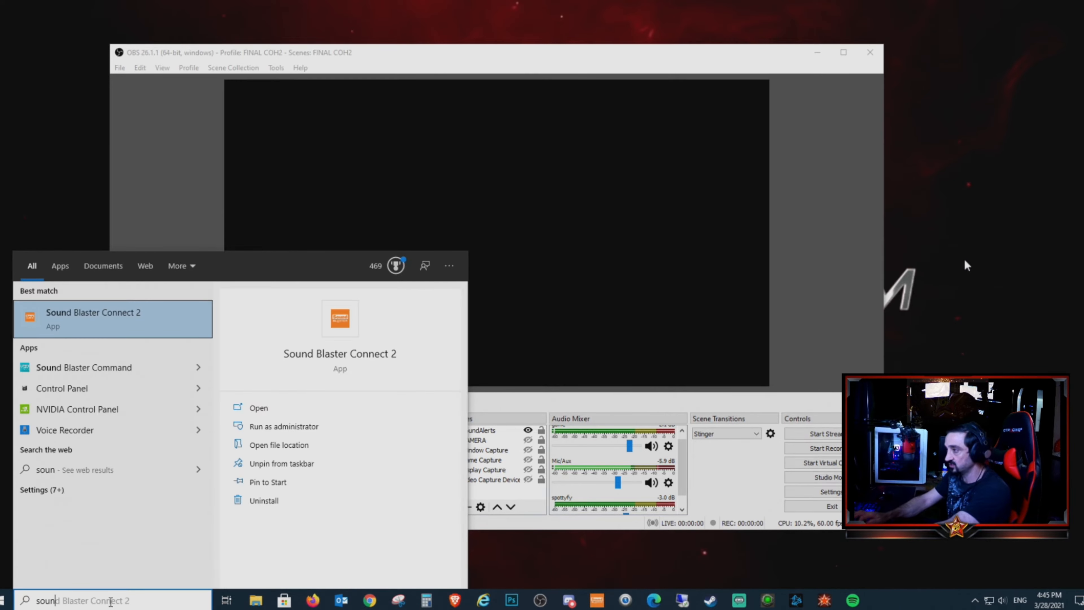
pyautogui.write('dmi')
pyautogui.press('BackSpace')
pyautogui.press('BackSpace')
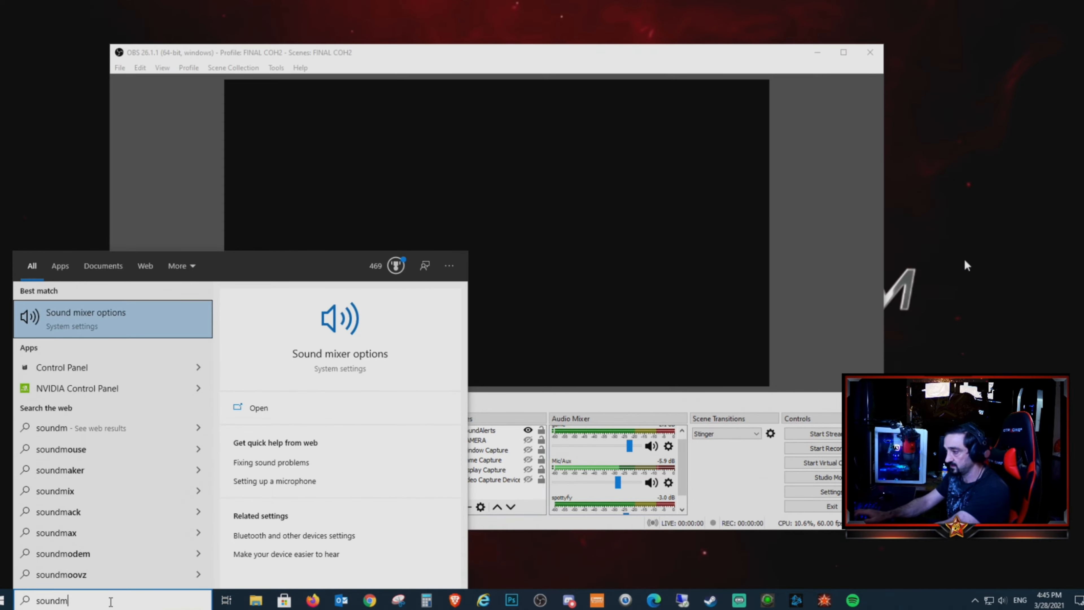
pyautogui.write('mixer')
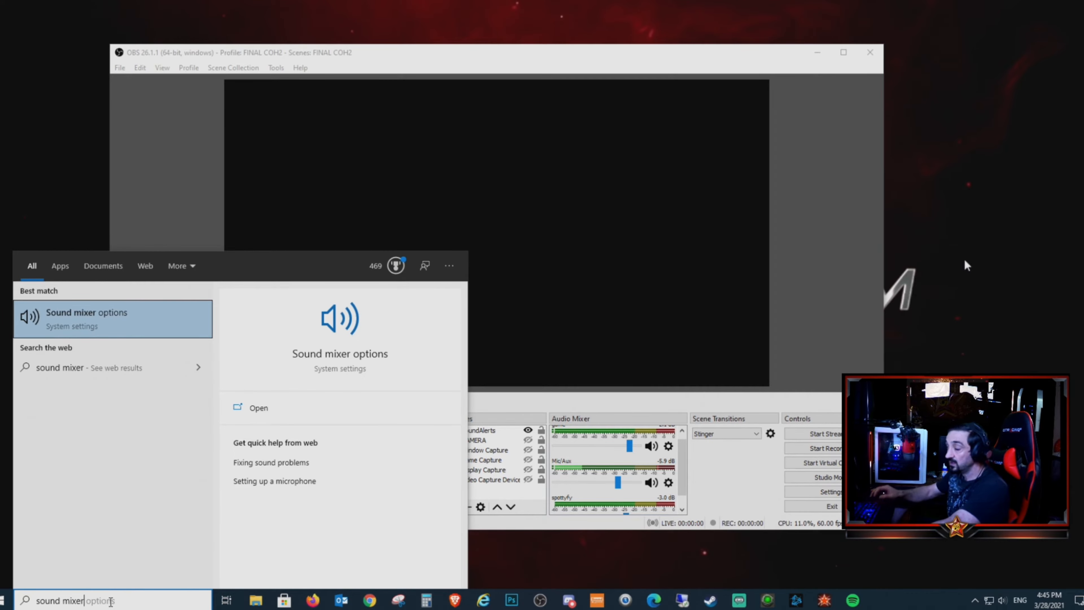
pyautogui.click(102, 323)
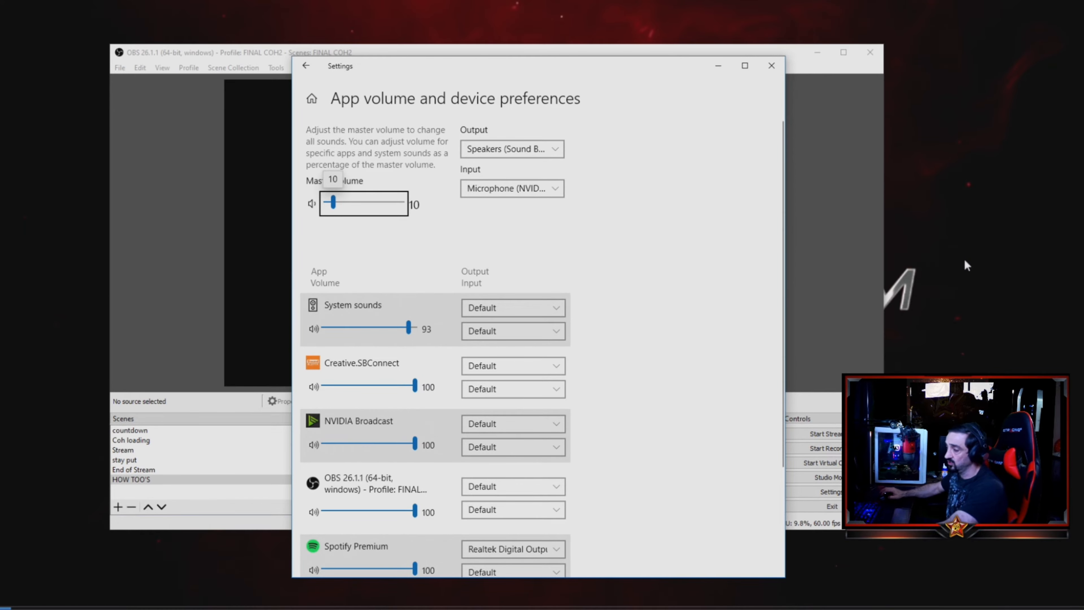
# Step: Examine the app volume and device preferences, including the output device choices for Spotify Premium, and close the window
pyautogui.click(966, 265)
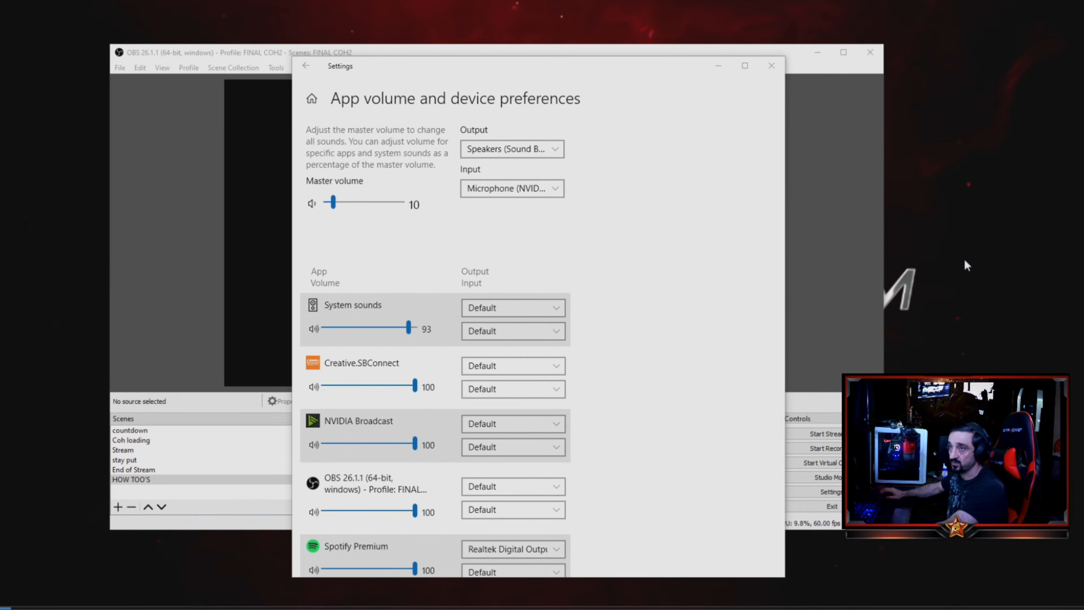
pyautogui.moveTo(0, 43); pyautogui.dragTo(0, 53)
pyautogui.scroll(-3, 370, 254)
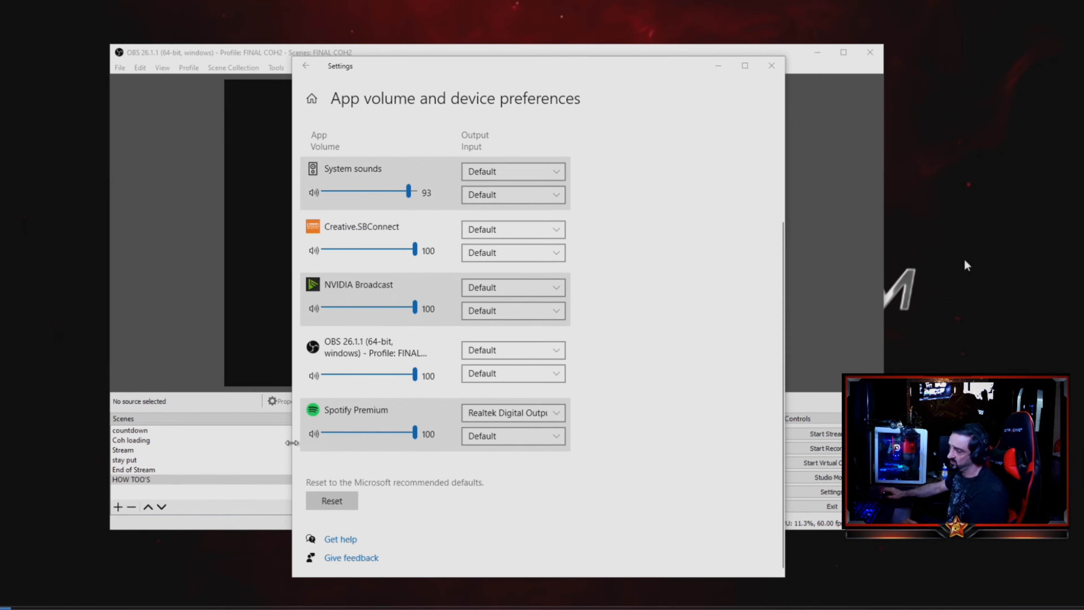
pyautogui.click(554, 414)
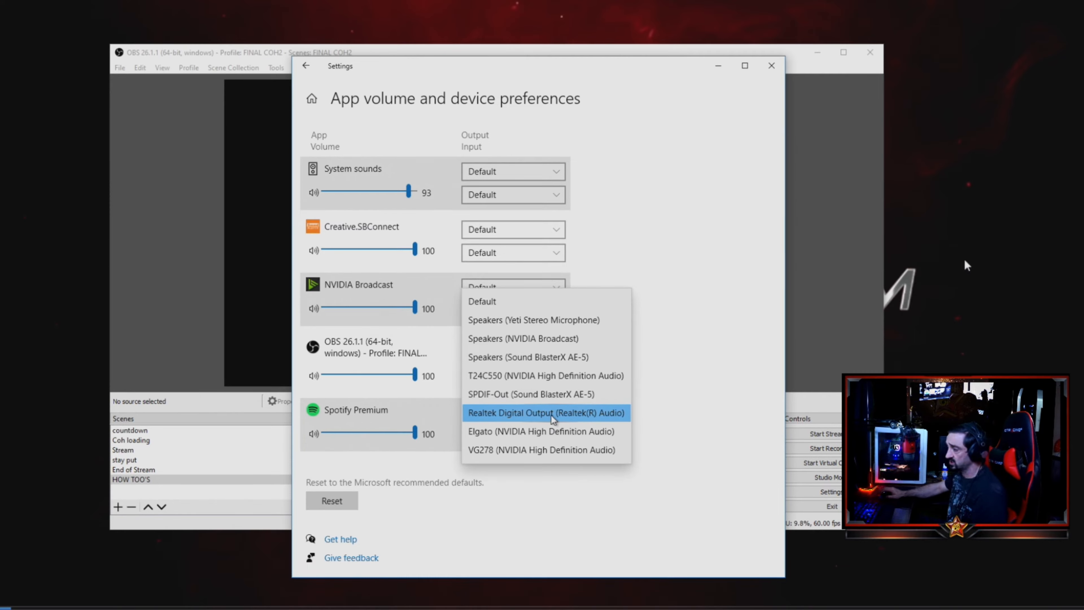
pyautogui.click(751, 213)
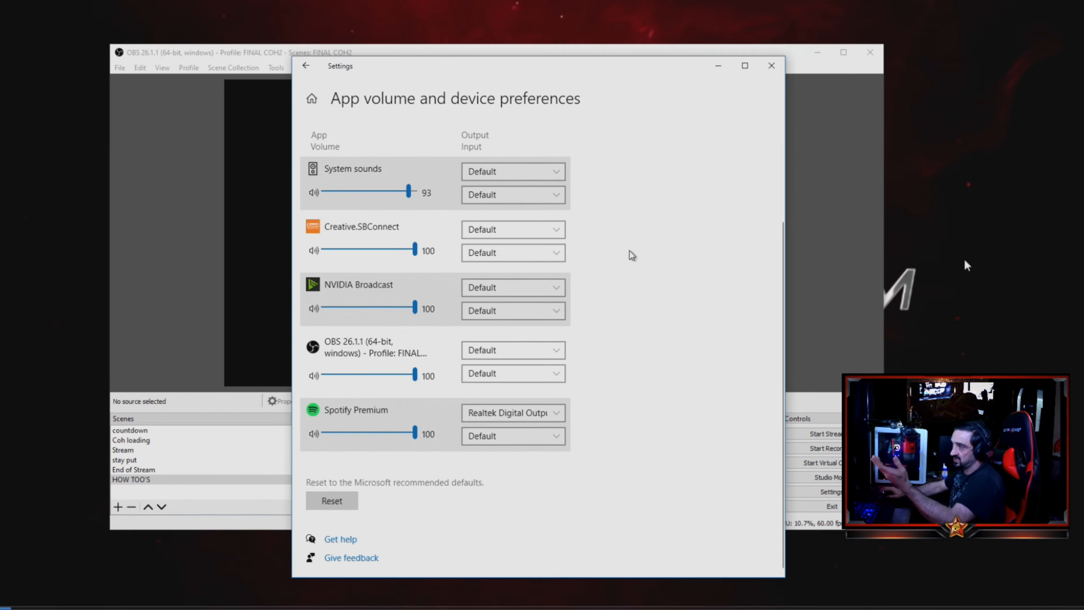
pyautogui.scroll(2, 495, 238)
pyautogui.scroll(1, 496, 239)
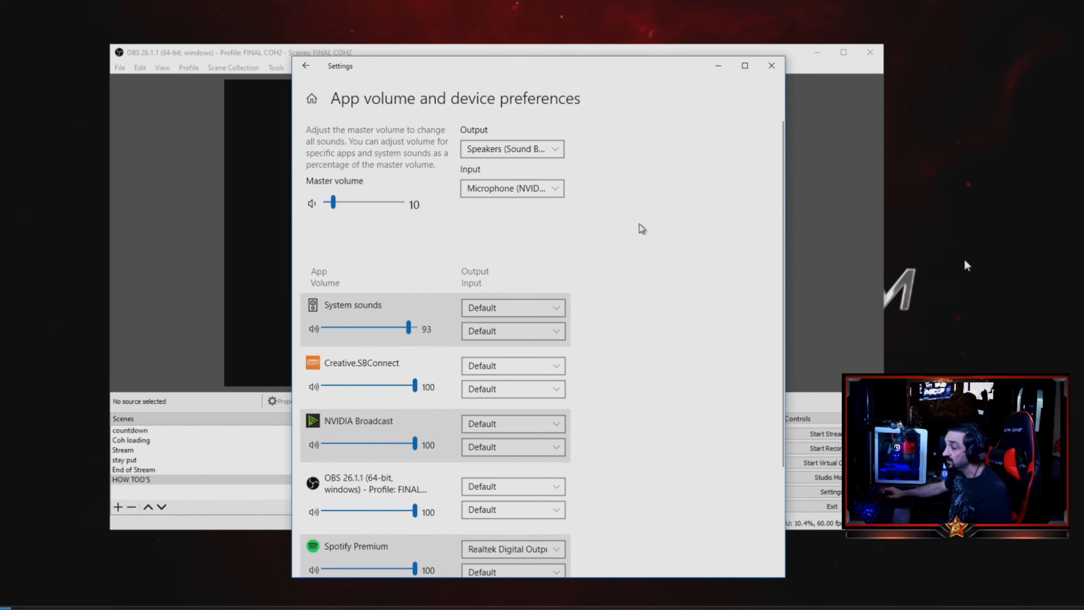
pyautogui.scroll(-3, 582, 388)
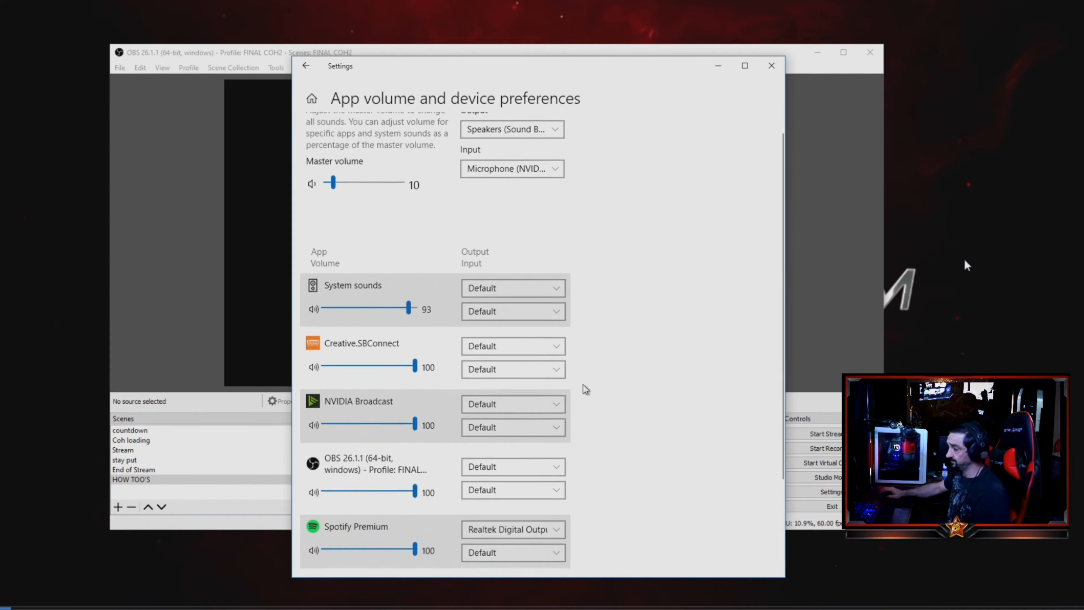
pyautogui.click(770, 67)
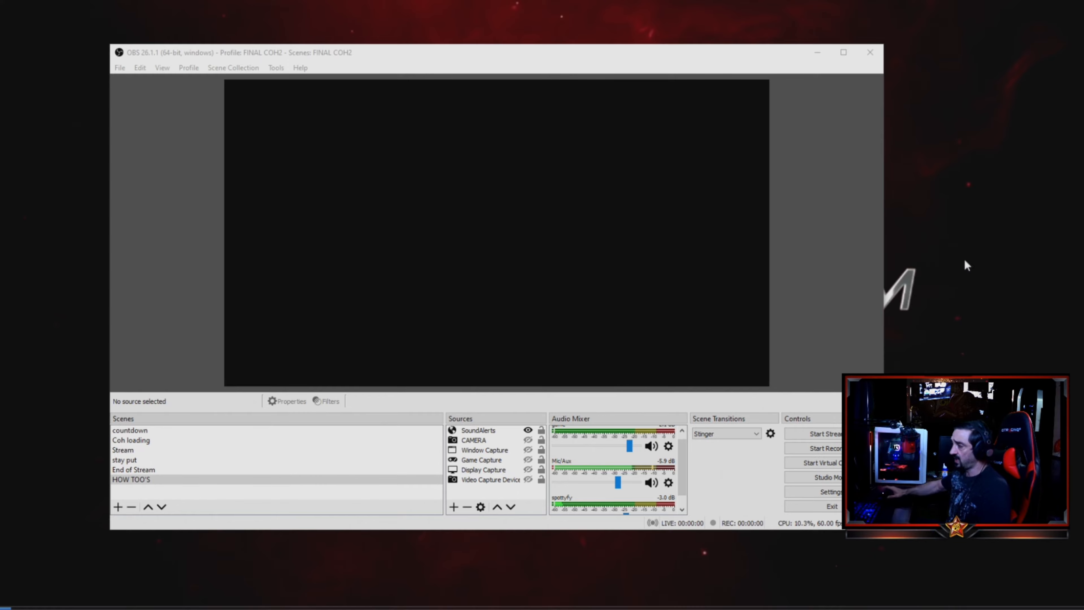
# Step: Check the game, Mic/Aux and Spotify channels in the audio mixer and reopen the audio settings to compare the global audio devices
pyautogui.click(681, 466)
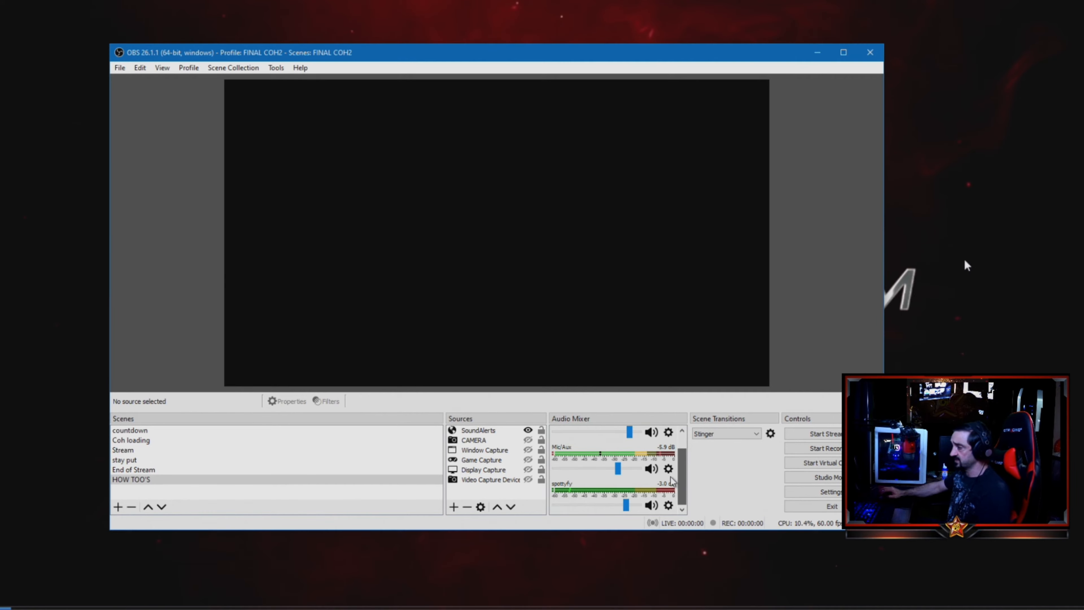
pyautogui.scroll(1, 676, 459)
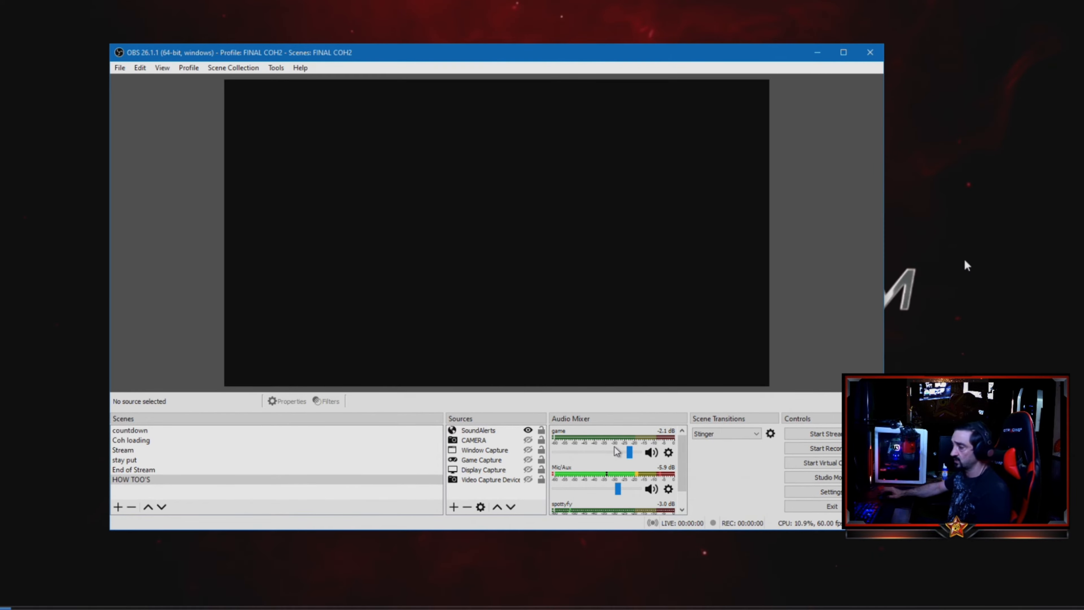
pyautogui.click(681, 464)
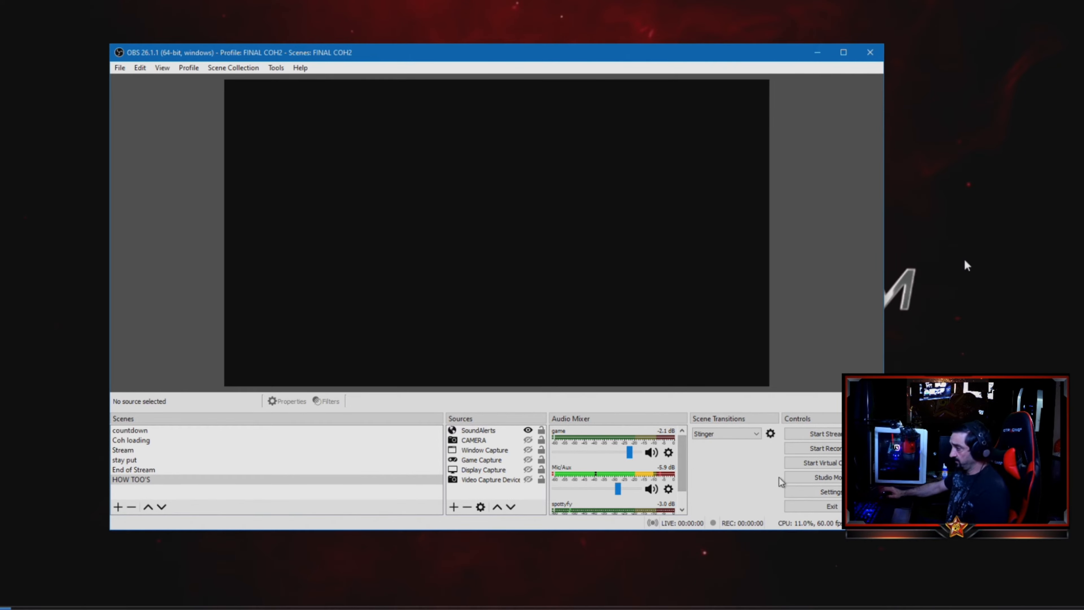
pyautogui.click(816, 496)
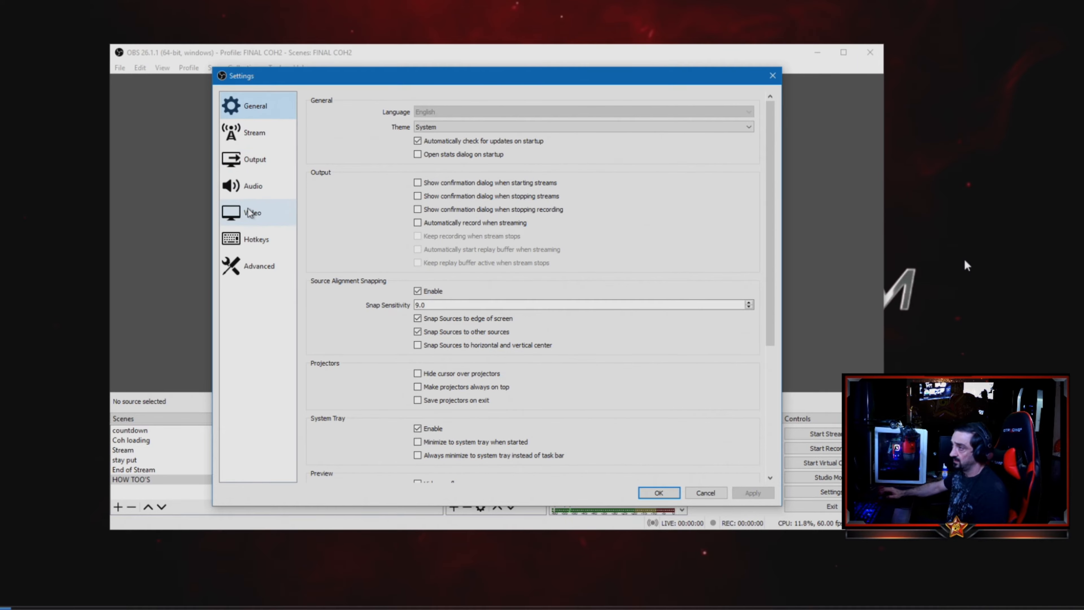
pyautogui.click(255, 188)
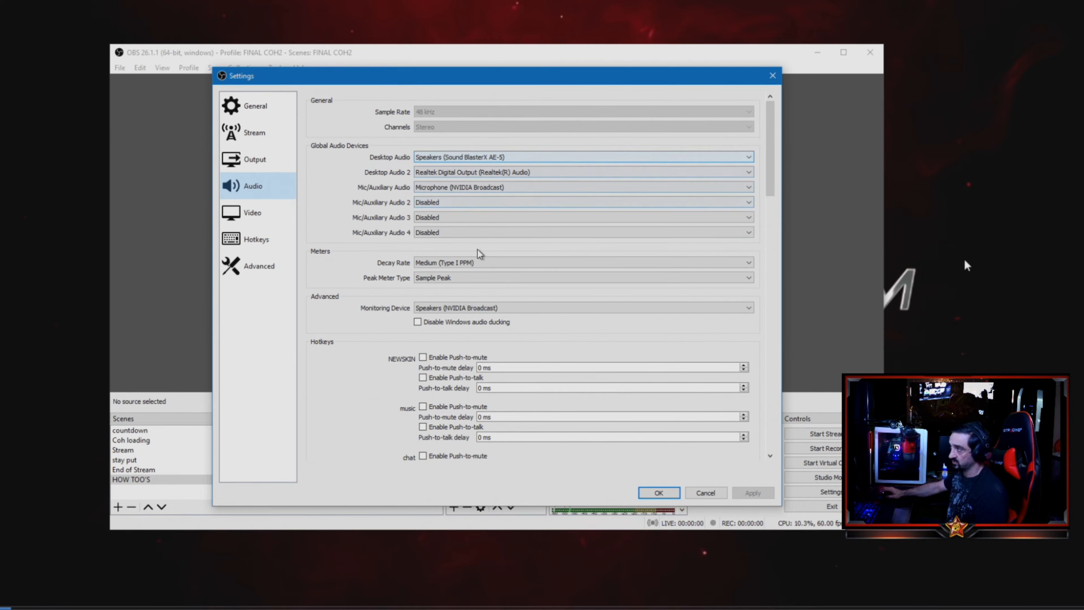
# Step: Close the settings without saving and look over the game, Mic/Aux and Spotify channels in the audio mixer
pyautogui.click(704, 493)
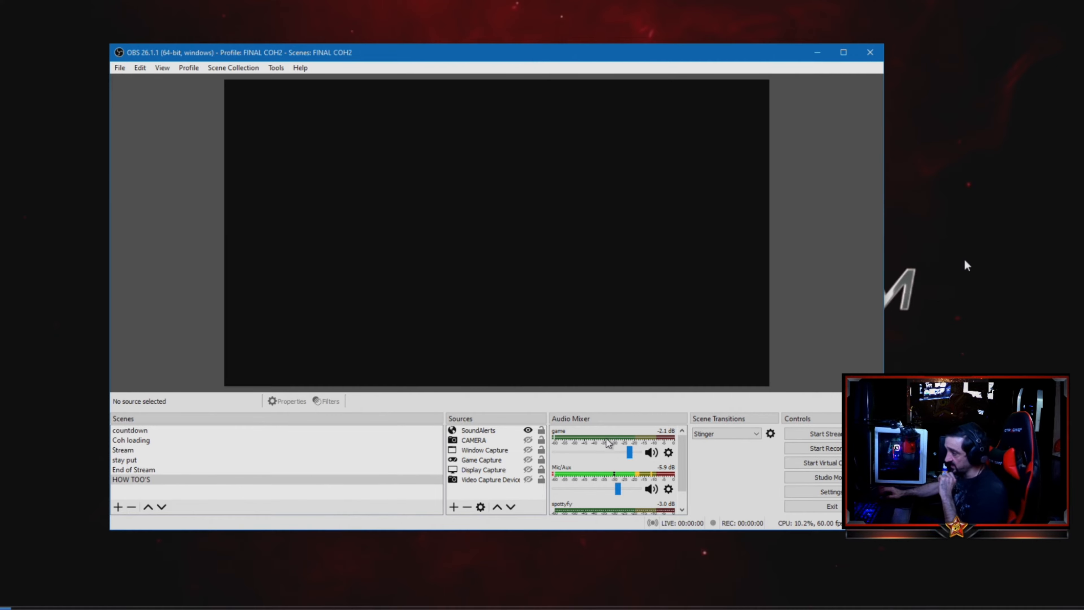
pyautogui.scroll(-1, 610, 444)
pyautogui.scroll(1, 611, 446)
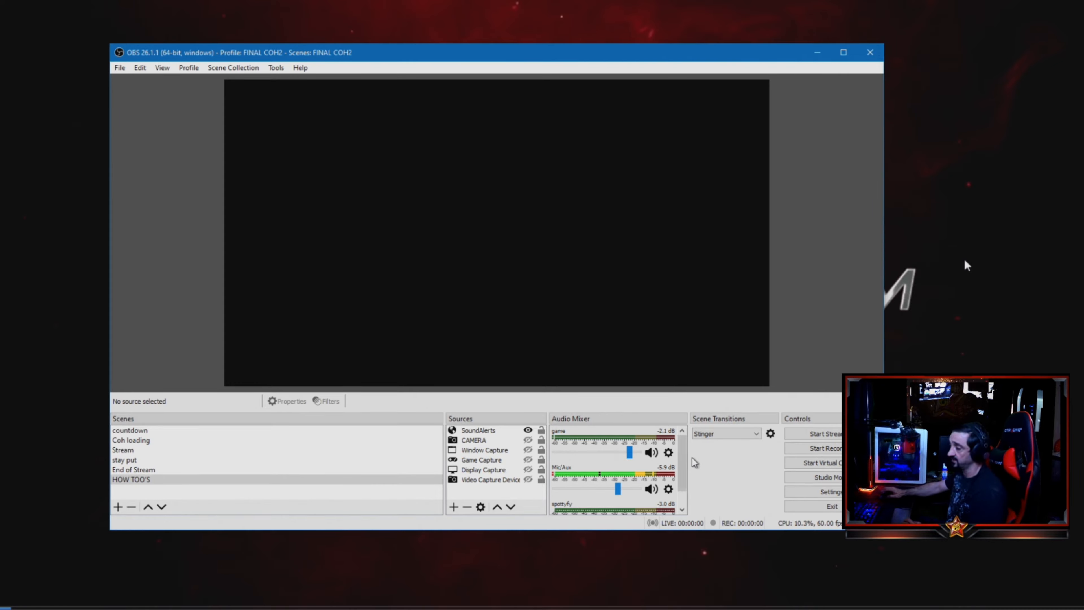
# Step: Examine the game channel's Dedicated NDI output, Compressor and game sound filters, including the sidechain source, and close the filter window
pyautogui.click(667, 452)
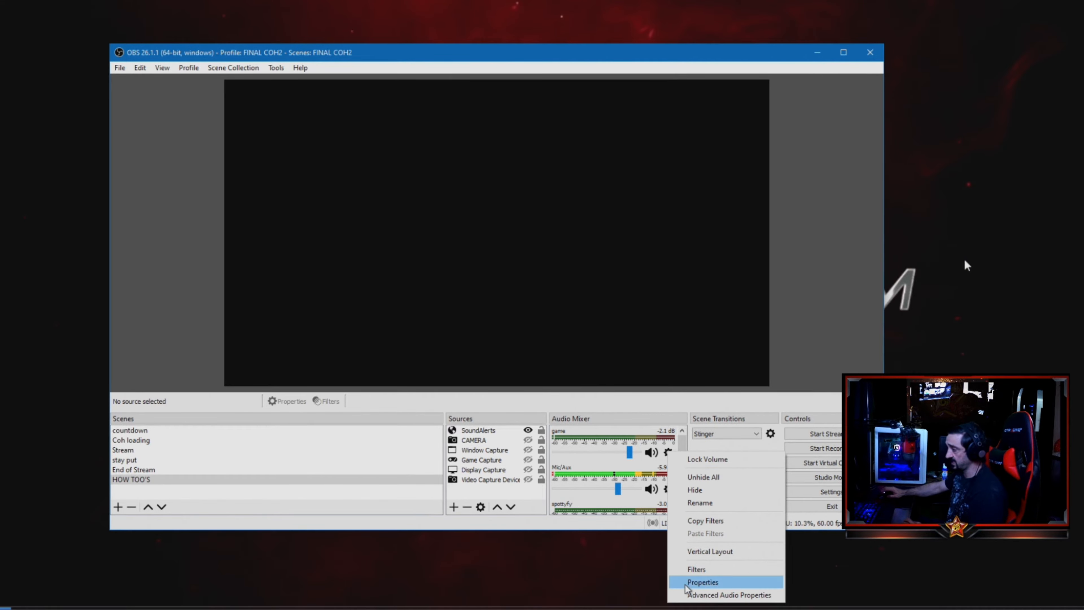
pyautogui.click(700, 571)
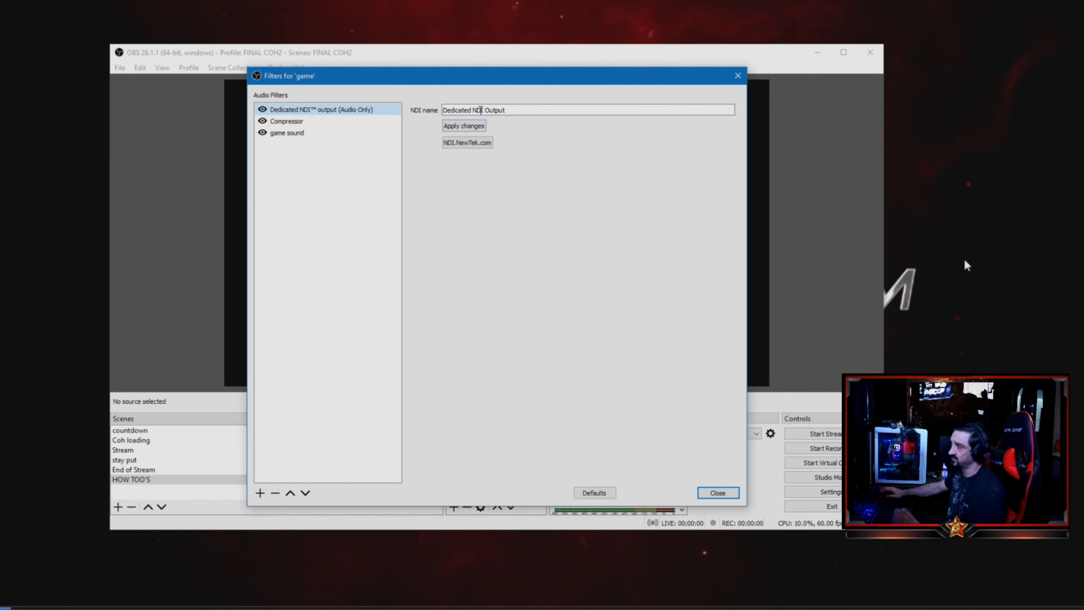
pyautogui.click(332, 120)
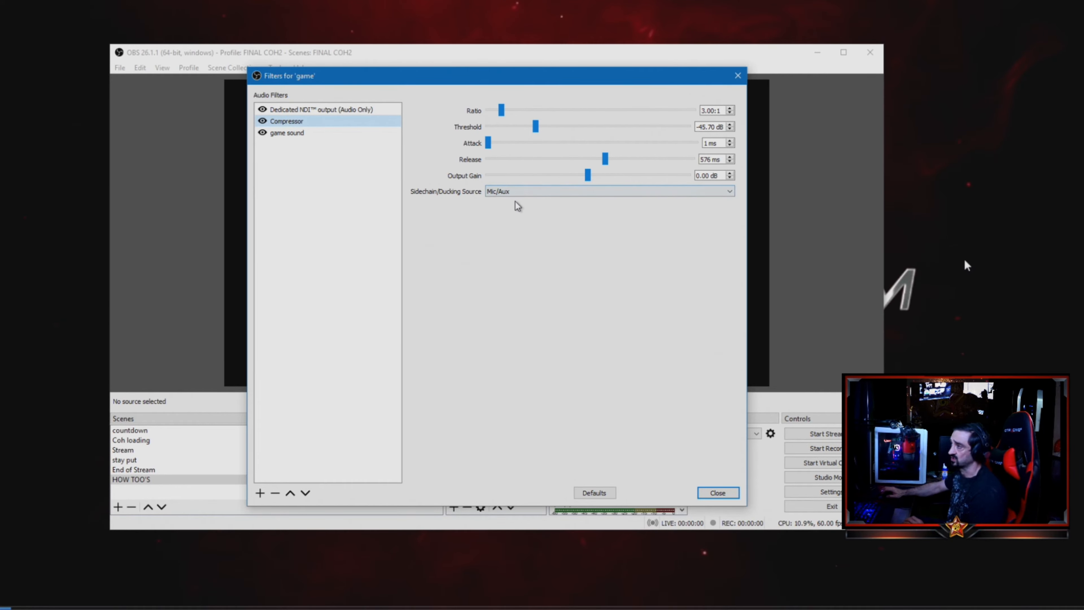
pyautogui.moveTo(537, 83); pyautogui.dragTo(530, 198)
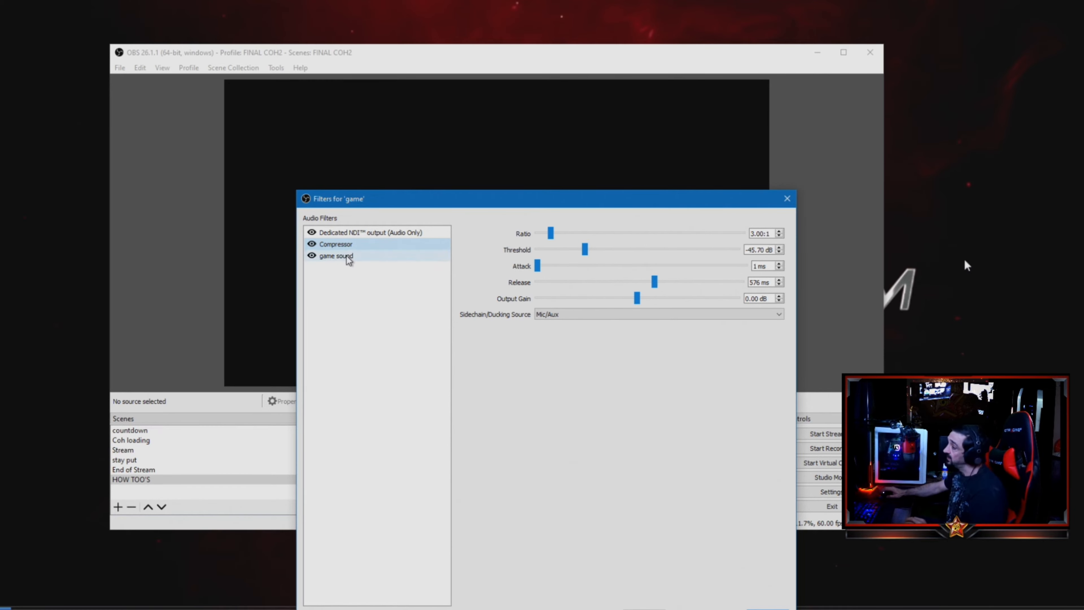
pyautogui.click(338, 256)
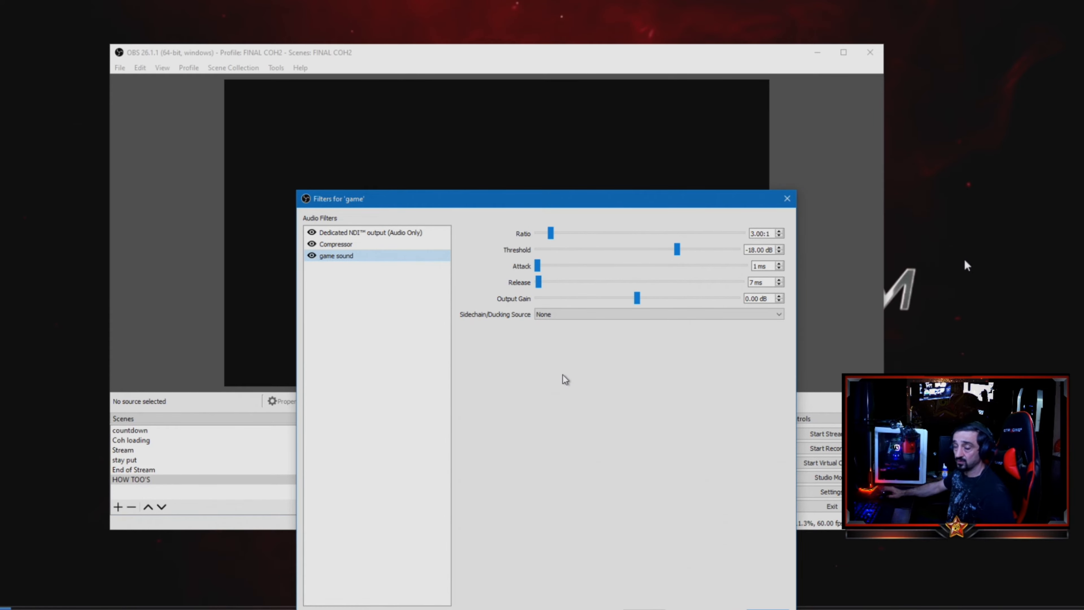
pyautogui.click(353, 245)
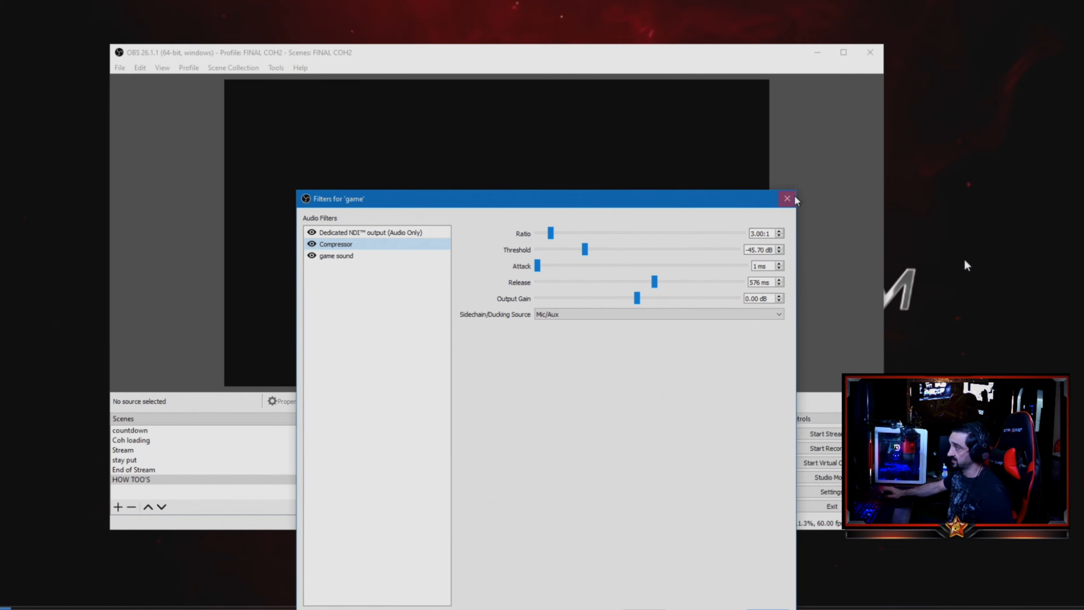
pyautogui.click(787, 198)
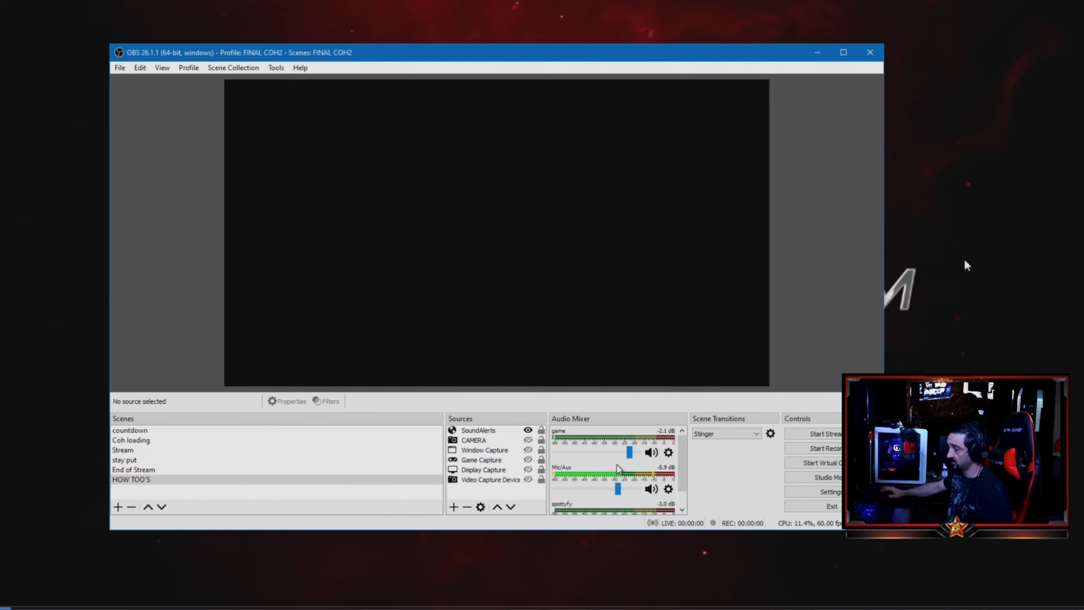
# Step: Examine the Mic/Aux channel's Noise Suppression, Noise Gate, Gain, Compressor and Dedicated NDI output filters, and close the filter window
pyautogui.click(668, 488)
pyautogui.click(702, 453)
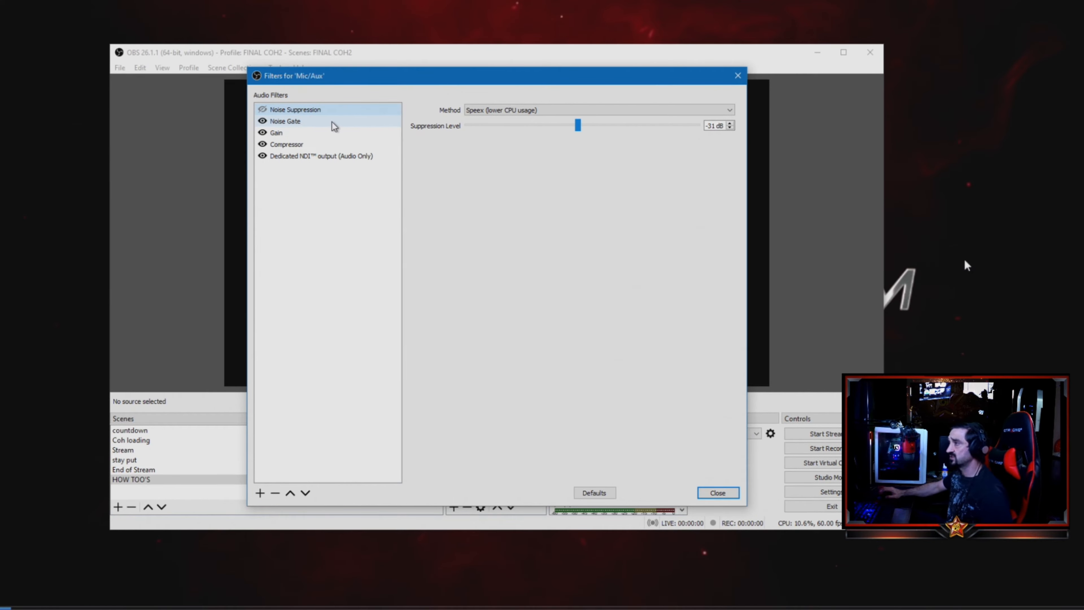
pyautogui.click(303, 121)
pyautogui.click(294, 133)
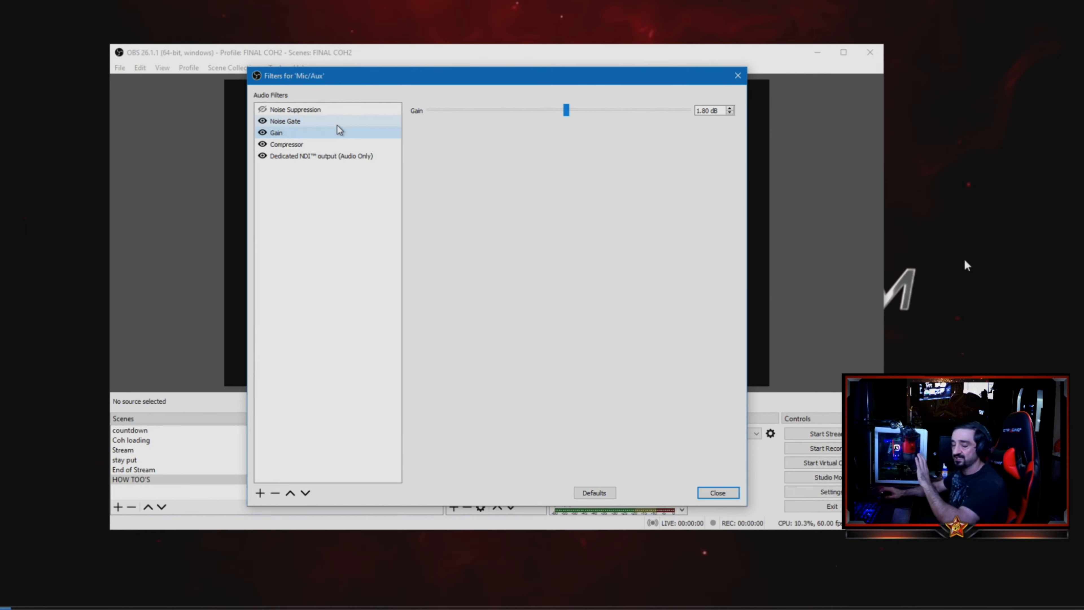
pyautogui.click(298, 145)
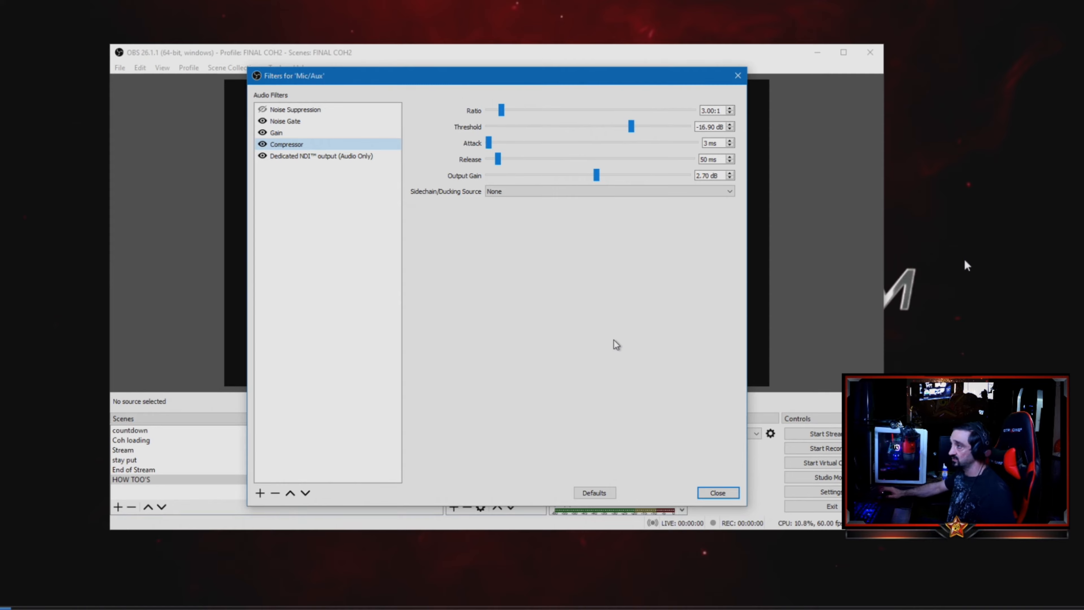
pyautogui.click(307, 156)
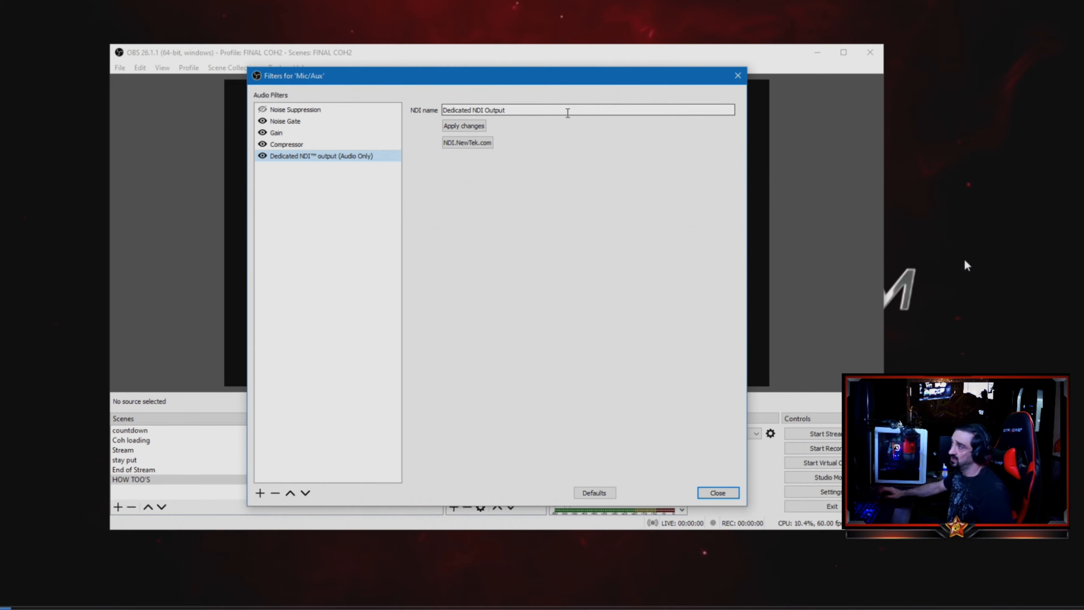
pyautogui.click(719, 491)
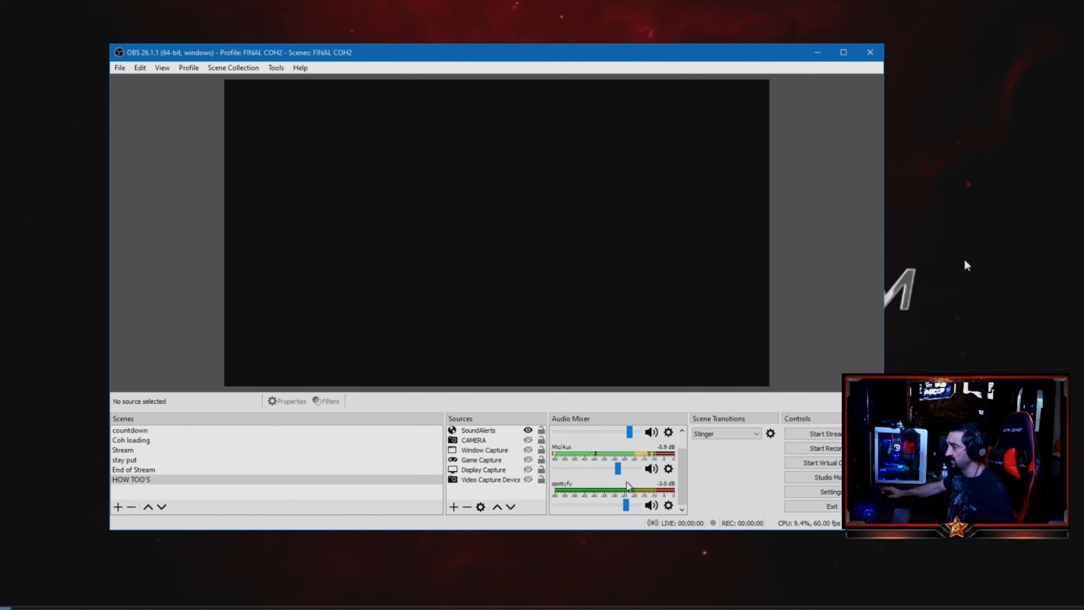
# Step: Examine the spottyfy channel's Compressor game, Compressor mic and Dedicated NDI output filters, and close the filter window
pyautogui.click(668, 505)
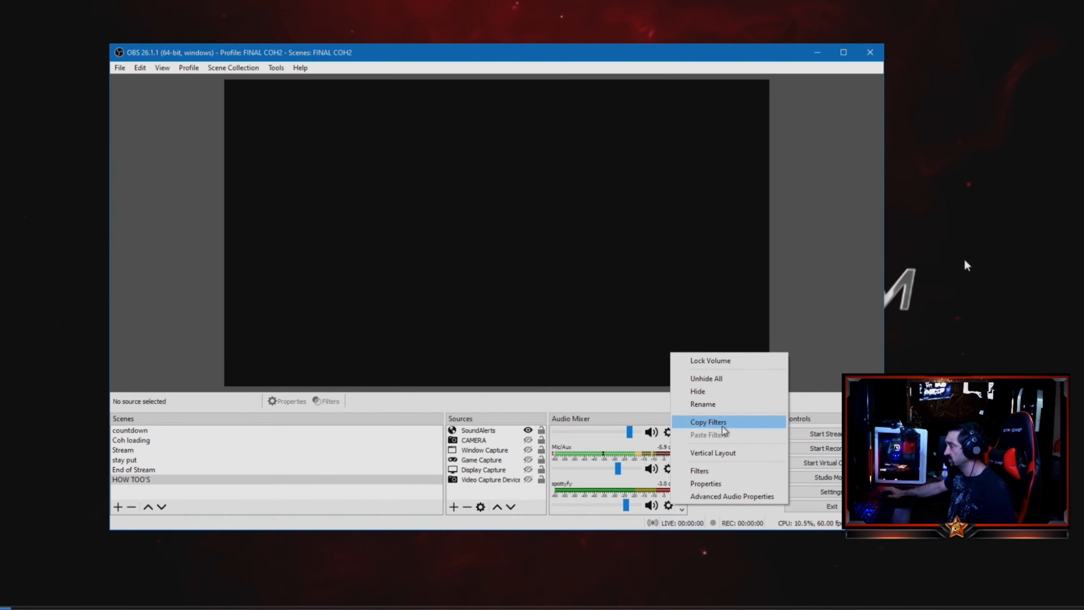
pyautogui.click(712, 470)
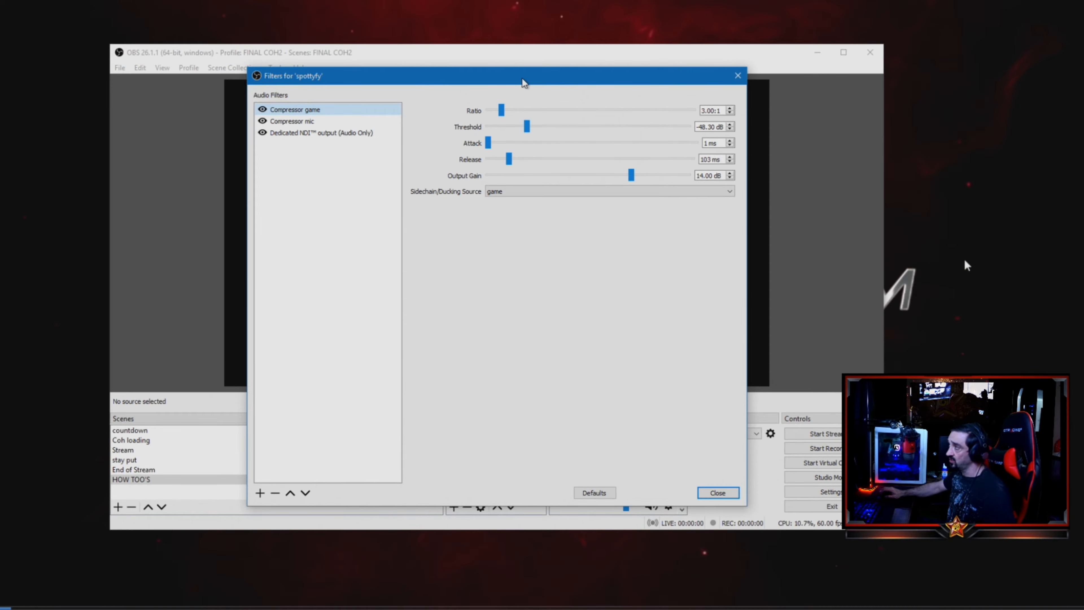
pyautogui.moveTo(521, 78); pyautogui.dragTo(524, 131)
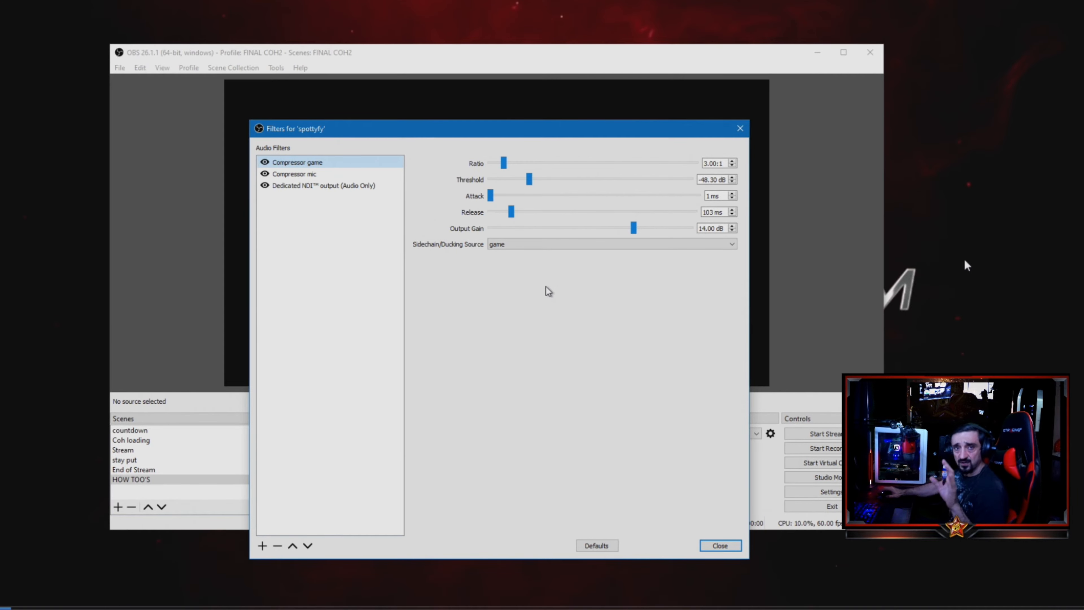
pyautogui.click(327, 173)
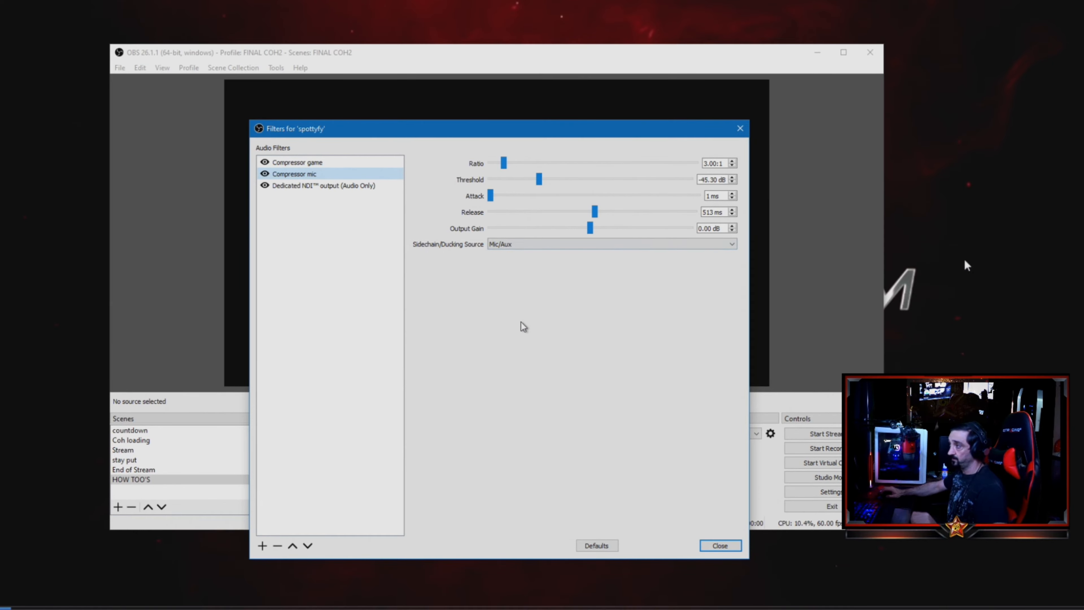
pyautogui.click(323, 186)
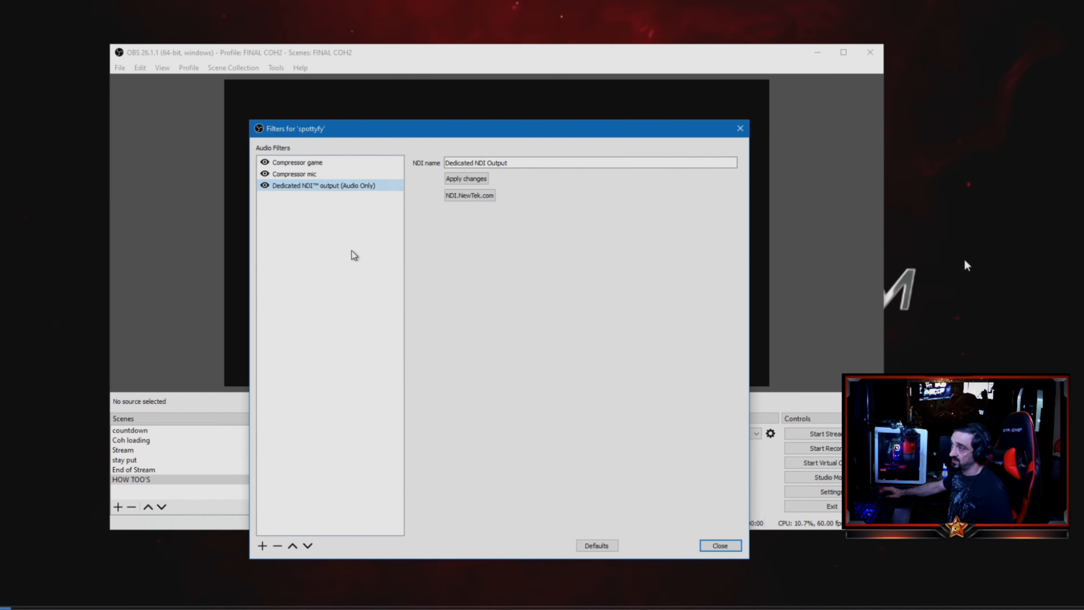
pyautogui.click(720, 545)
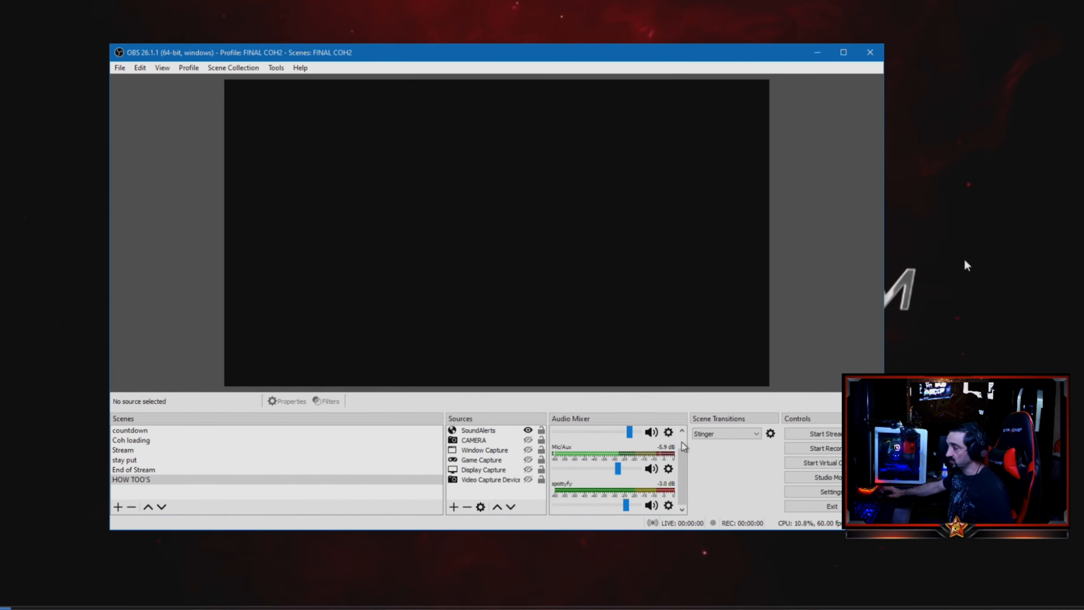
# Step: Review the sync offset, audio monitoring and track settings of all active sources in the Advanced Audio Properties and close them
pyautogui.scroll(1, 628, 477)
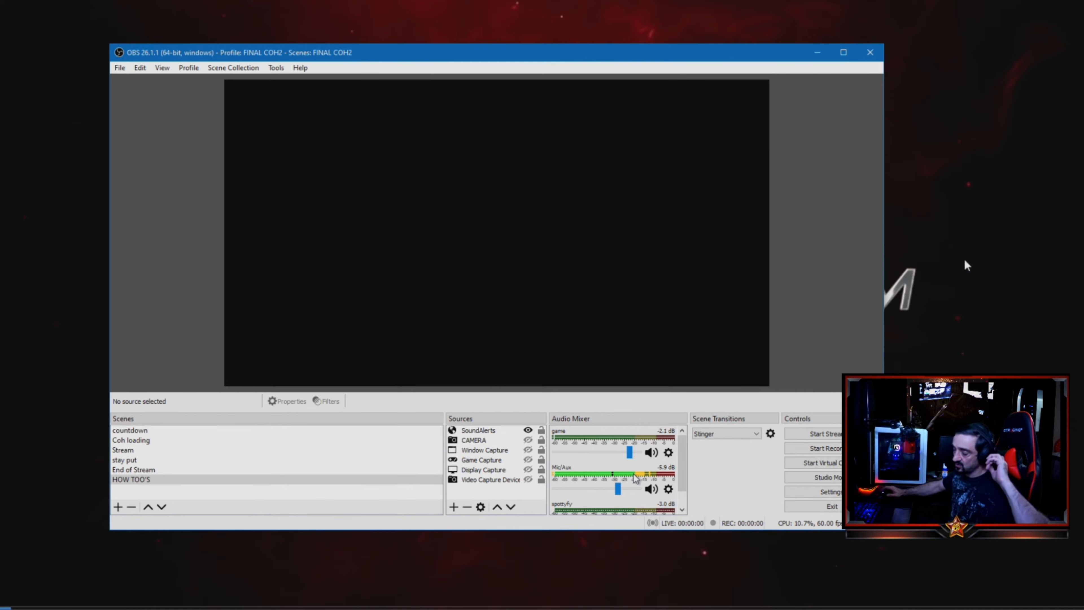
pyautogui.scroll(-1, 621, 468)
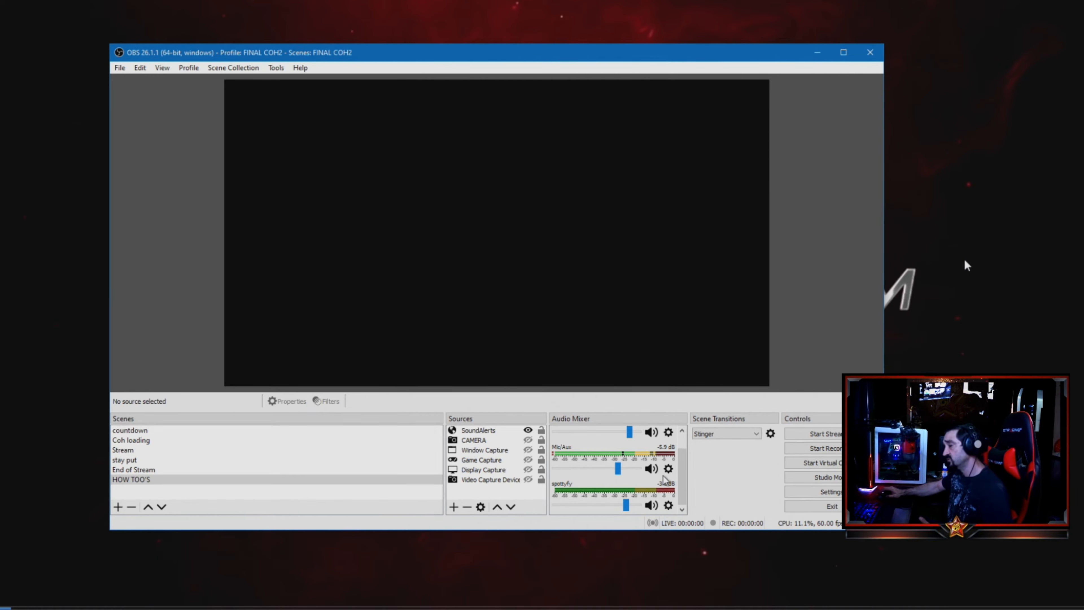
pyautogui.click(668, 506)
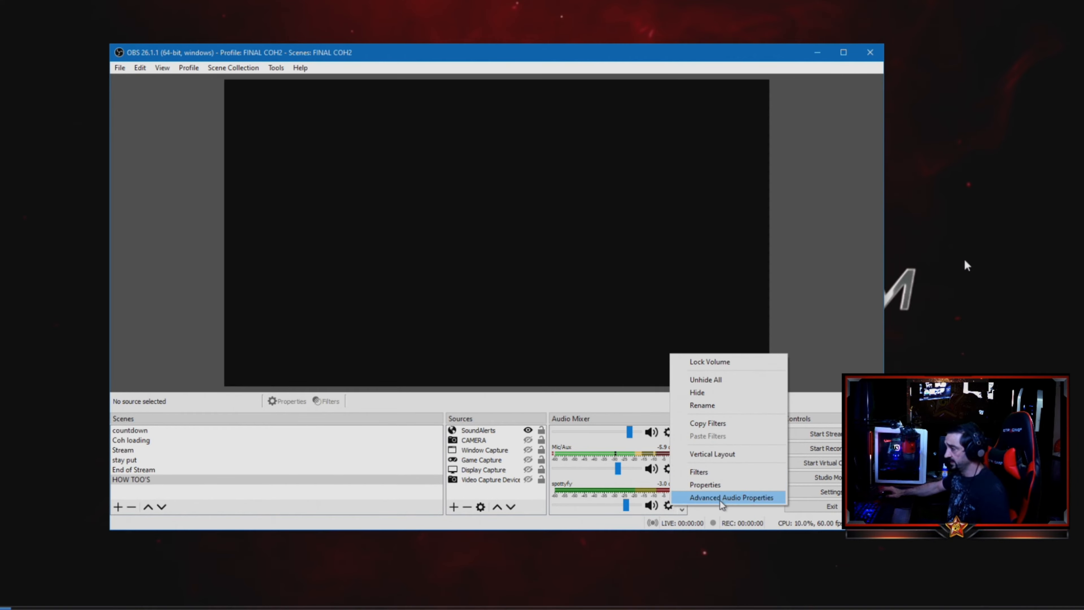
pyautogui.click(744, 498)
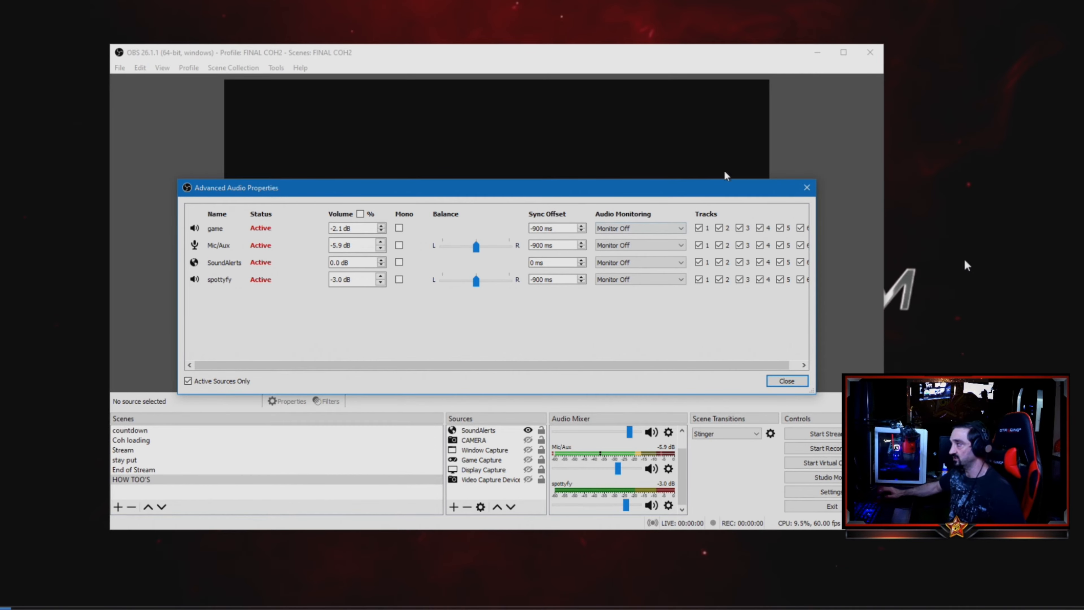
pyautogui.click(786, 381)
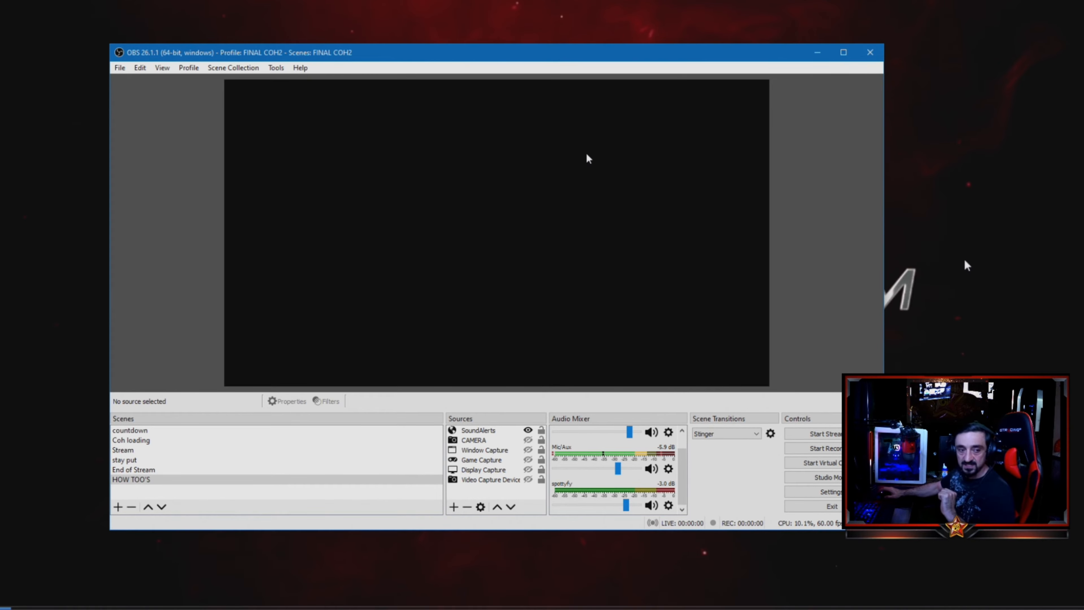
# Step: Minimize OBS, switch to Streamlabs OBS with its window maximized, and deselect the Display Capture source in the about me scene
pyautogui.click(817, 53)
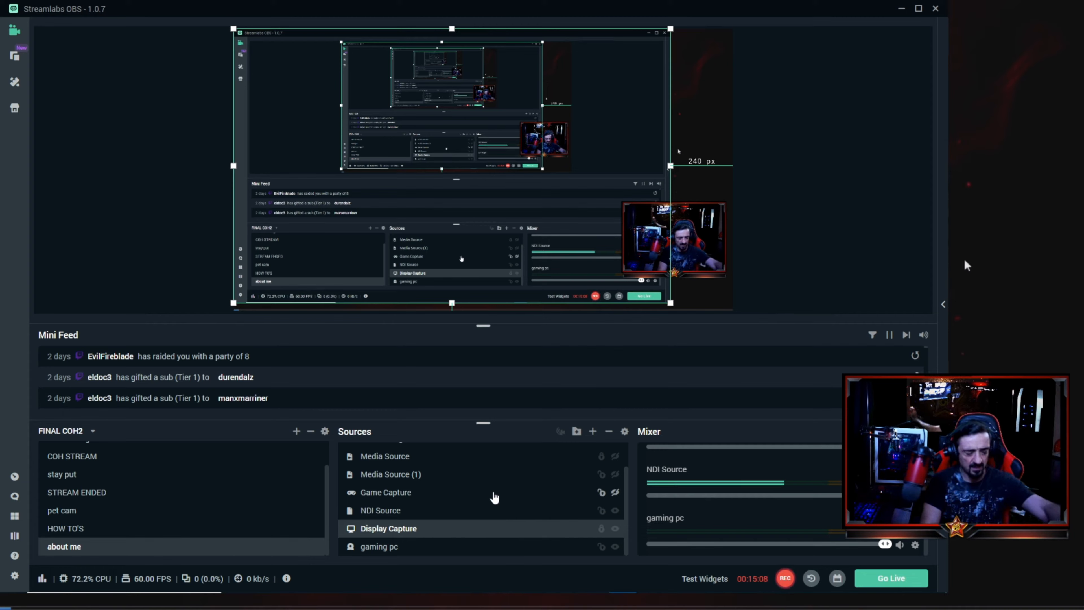
pyautogui.scroll(2, 469, 493)
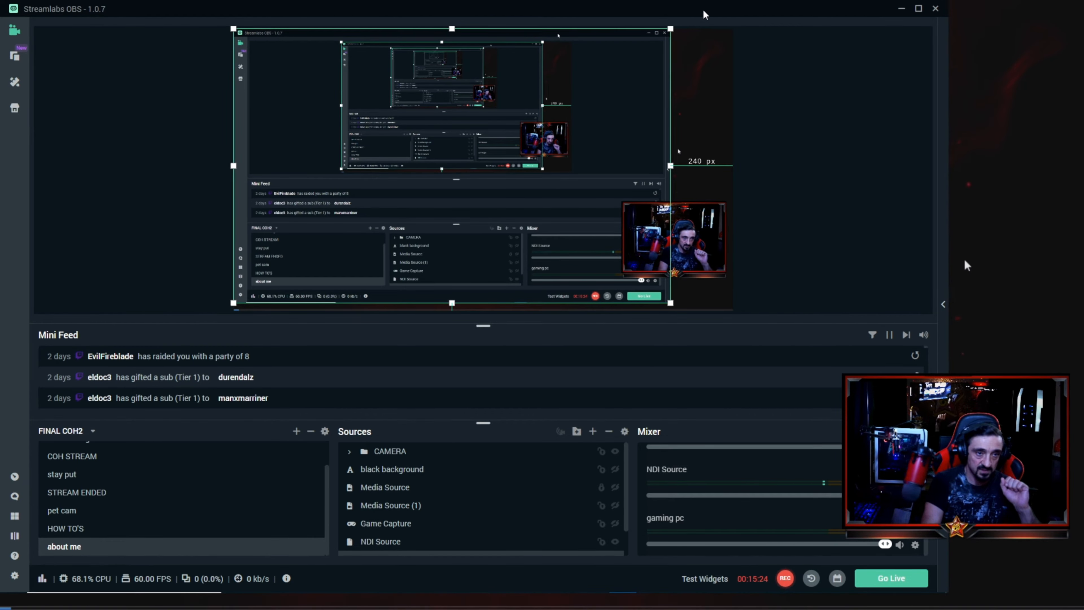
pyautogui.moveTo(704, 14); pyautogui.dragTo(524, 30)
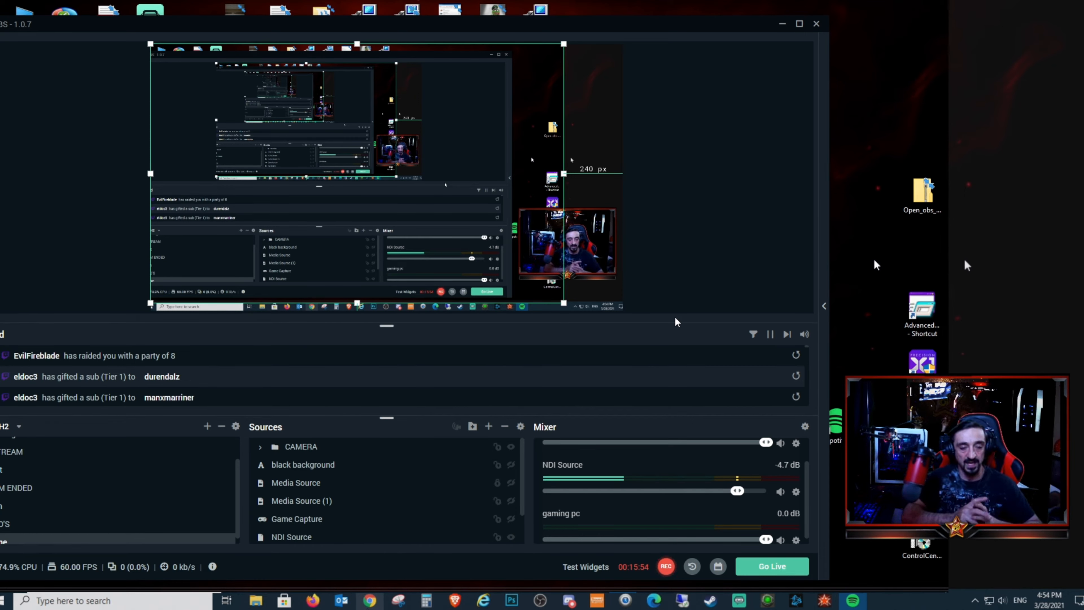
pyautogui.click(799, 25)
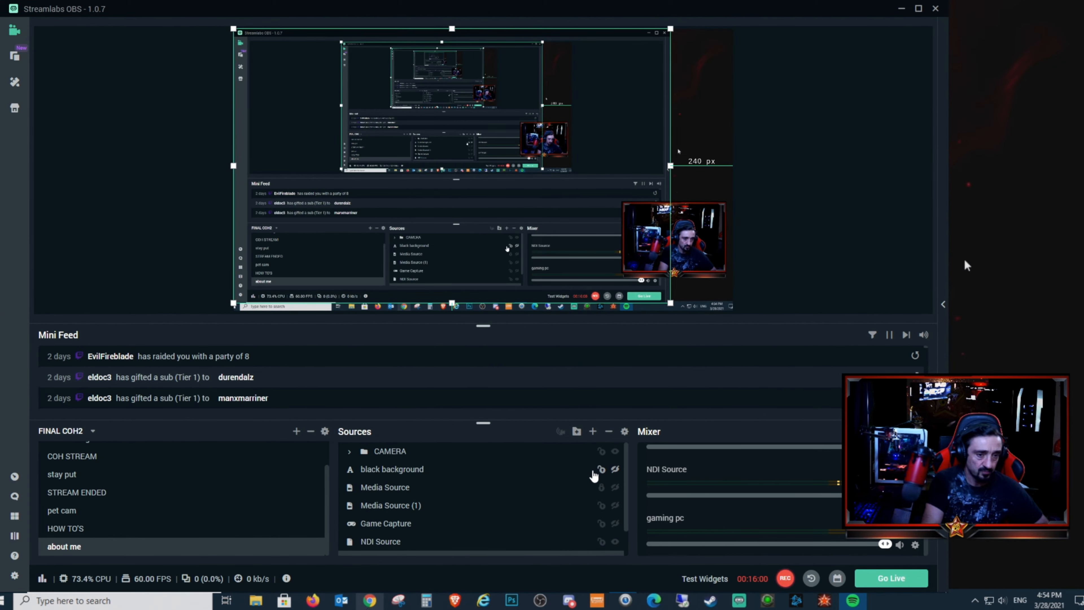
pyautogui.click(820, 209)
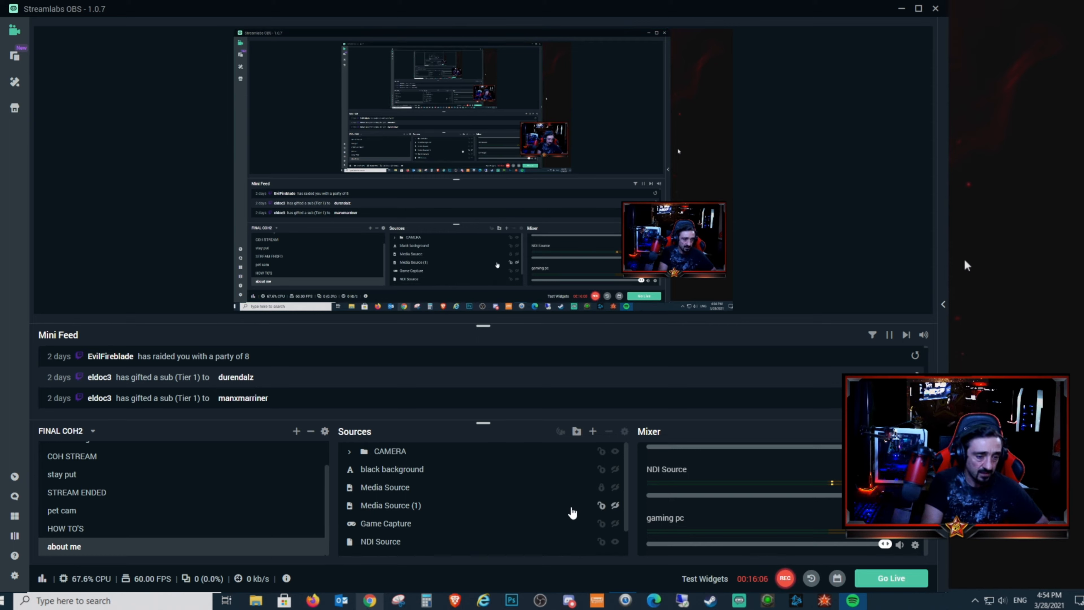
# Step: Start adding an NDI source to the about me scene, cancel at the existing source choice and look through the source list
pyautogui.click(593, 432)
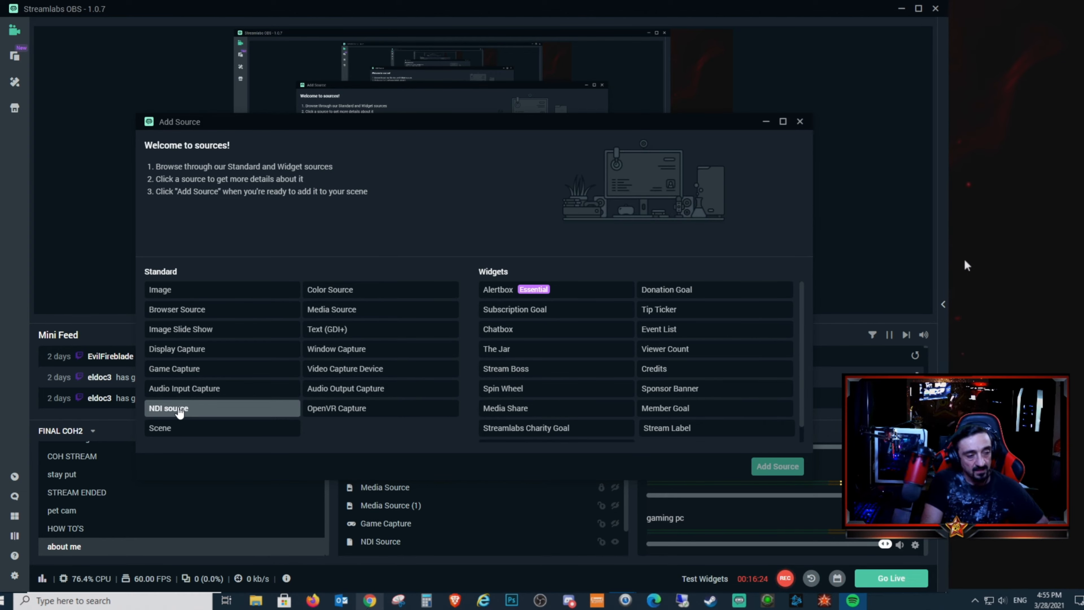
pyautogui.doubleClick(287, 404)
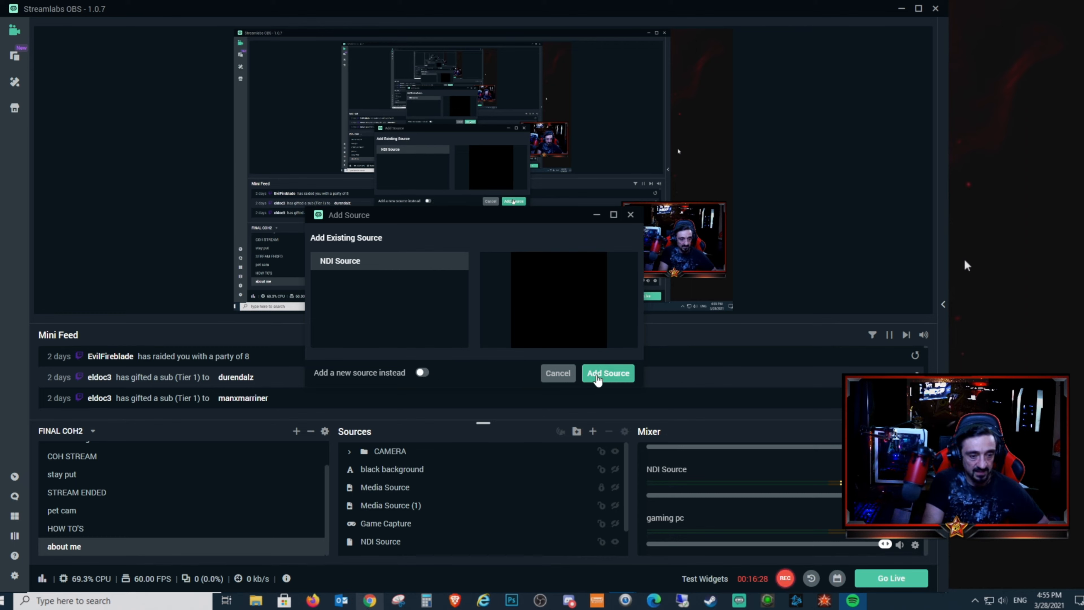
pyautogui.click(563, 375)
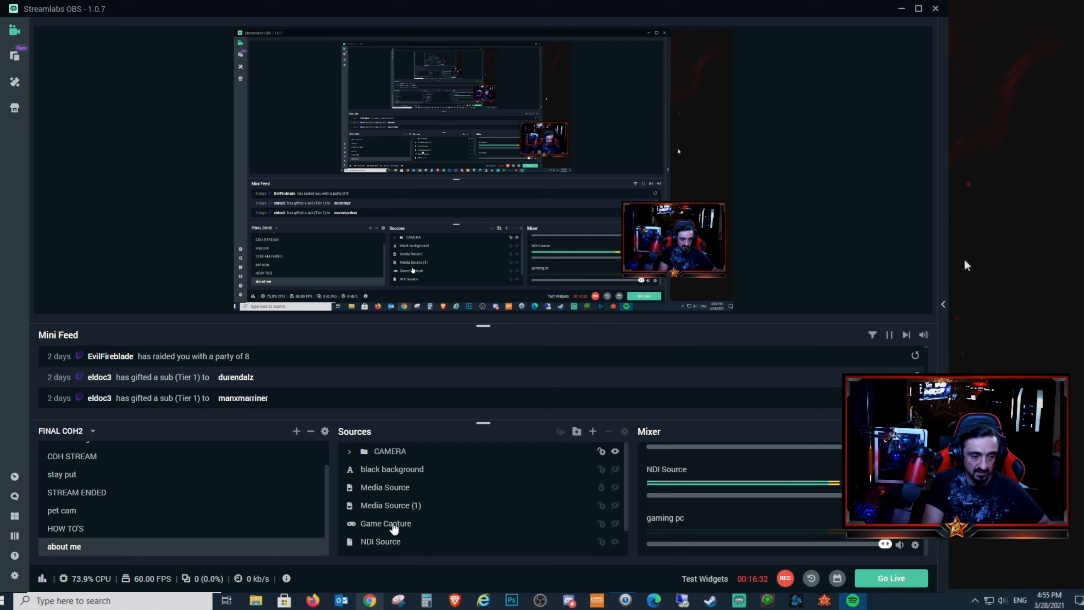
pyautogui.scroll(-2, 433, 524)
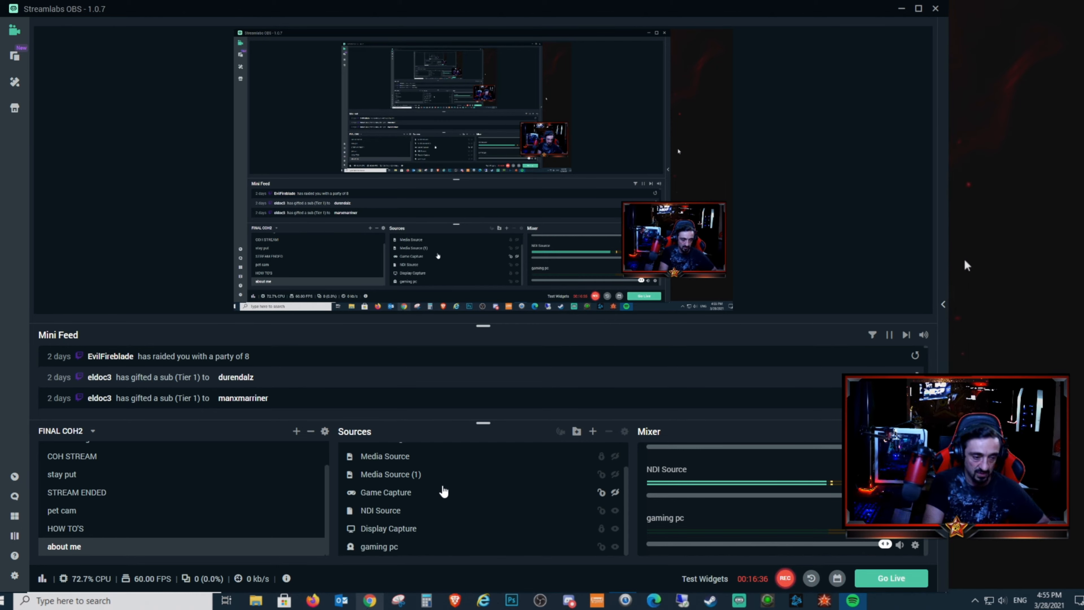
pyautogui.scroll(2, 427, 508)
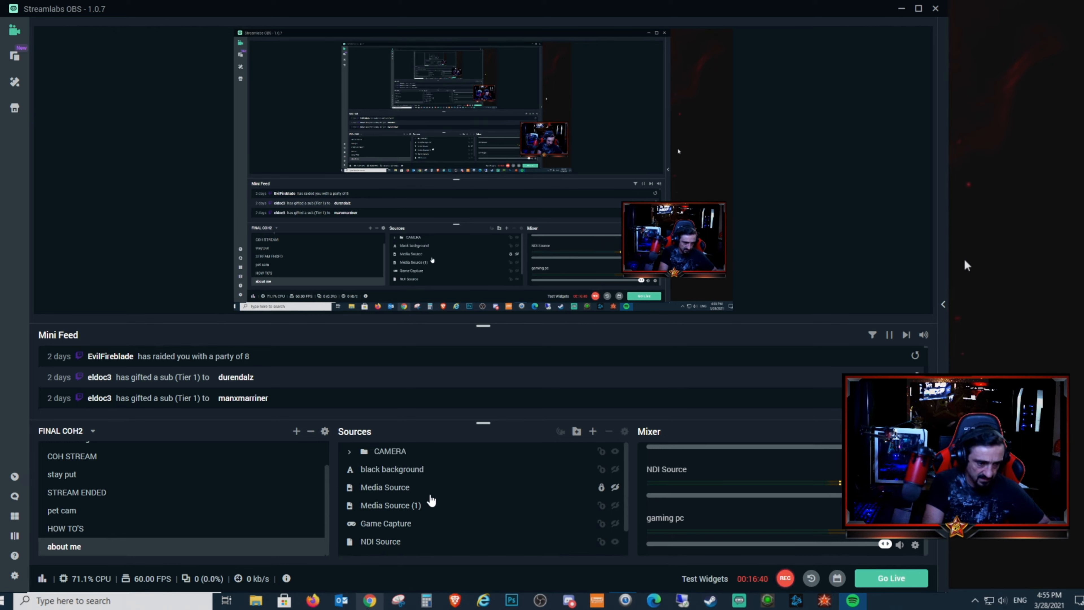
# Step: Open the properties of the NDI Source in the about me scene and choose VAHEHOME1 (OBSvahe1) as its source name
pyautogui.scroll(-1, 431, 501)
pyautogui.scroll(-1, 430, 500)
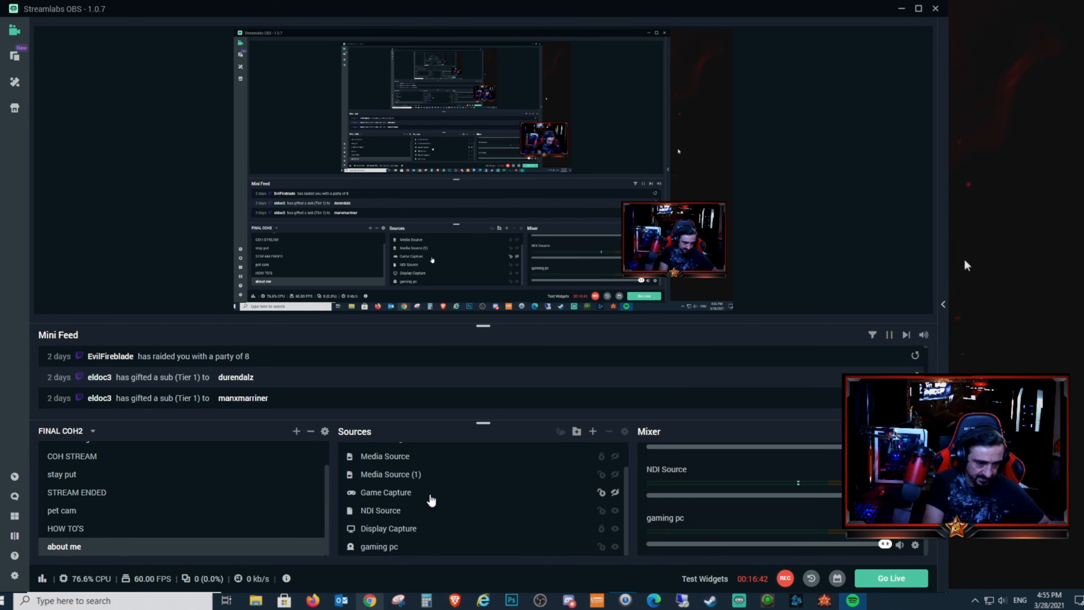
pyautogui.click(411, 515)
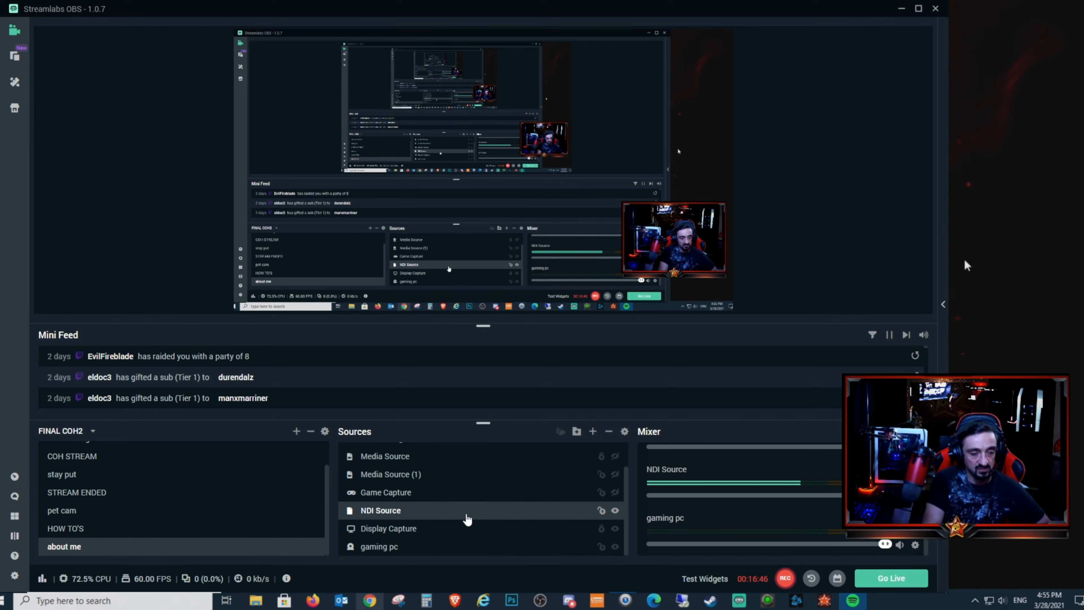
pyautogui.rightClick(501, 511)
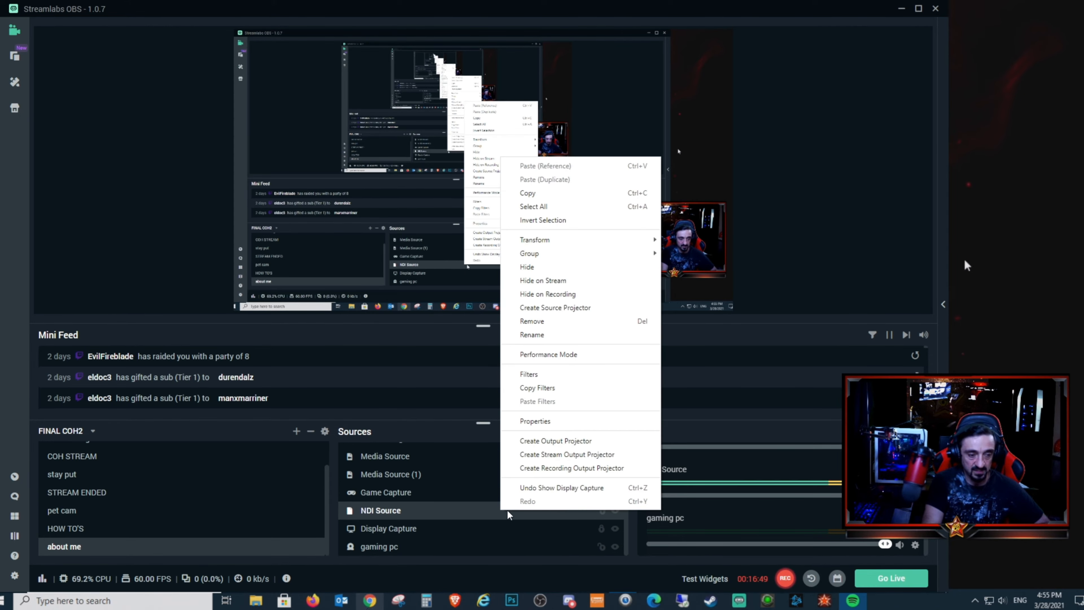
pyautogui.click(541, 420)
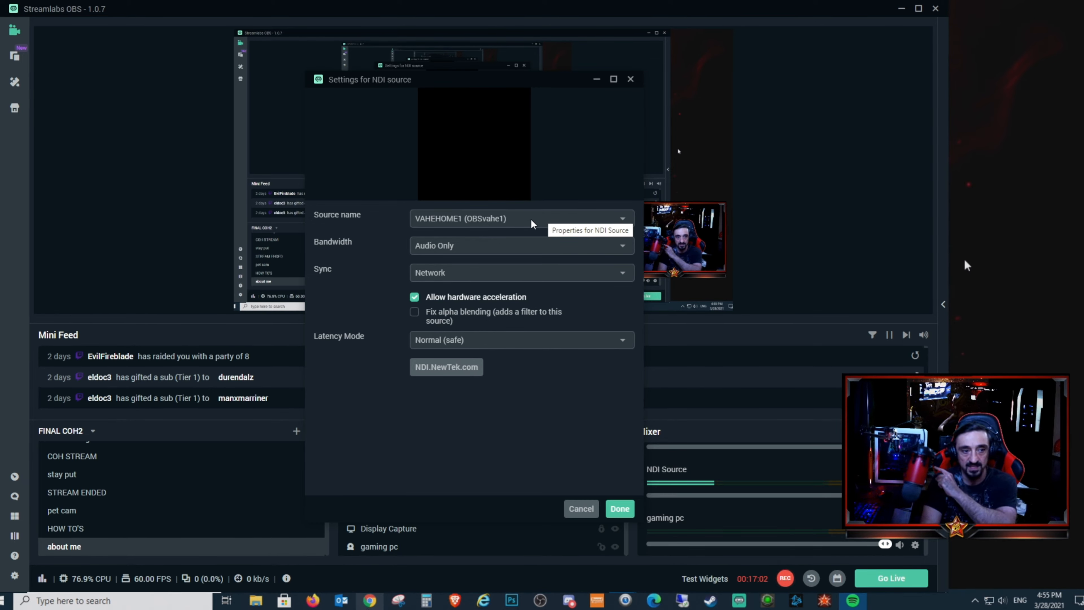
pyautogui.click(456, 219)
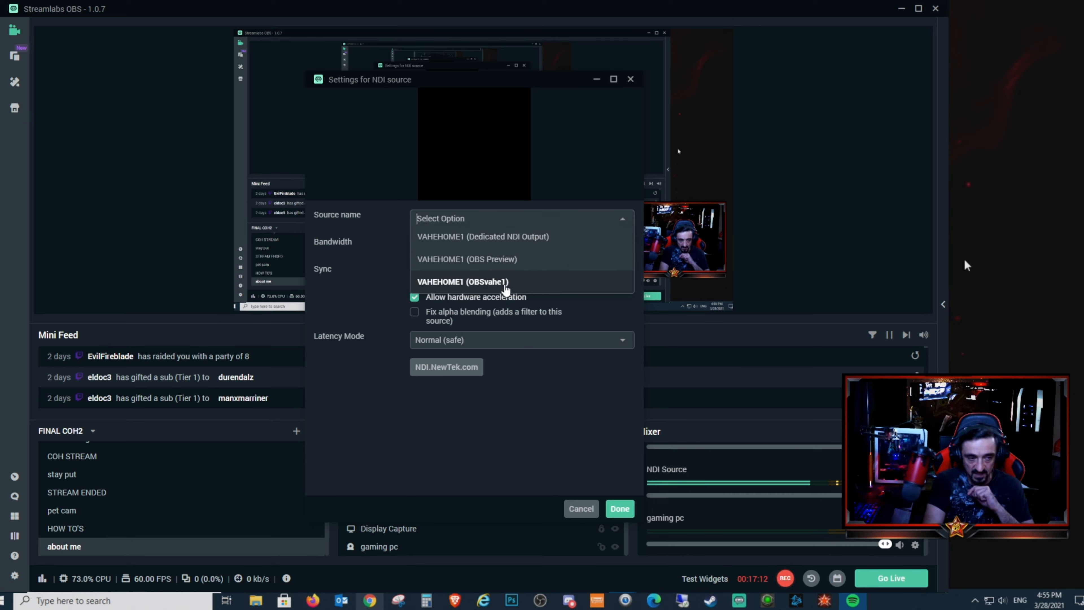
pyautogui.click(487, 285)
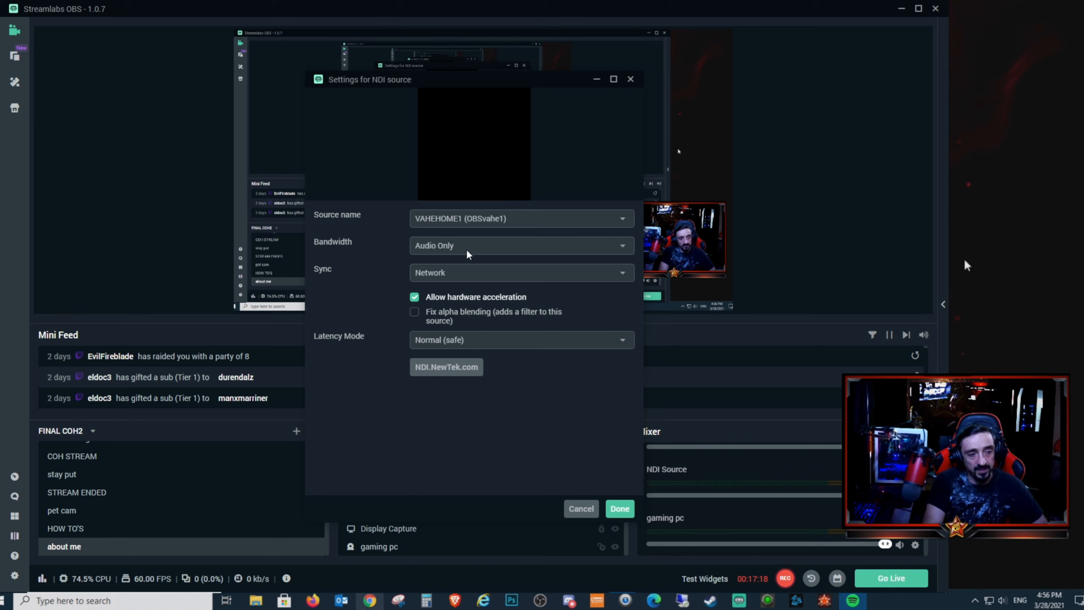
# Step: Choose Audio Only as the NDI source's bandwidth and cancel out of its settings
pyautogui.click(475, 247)
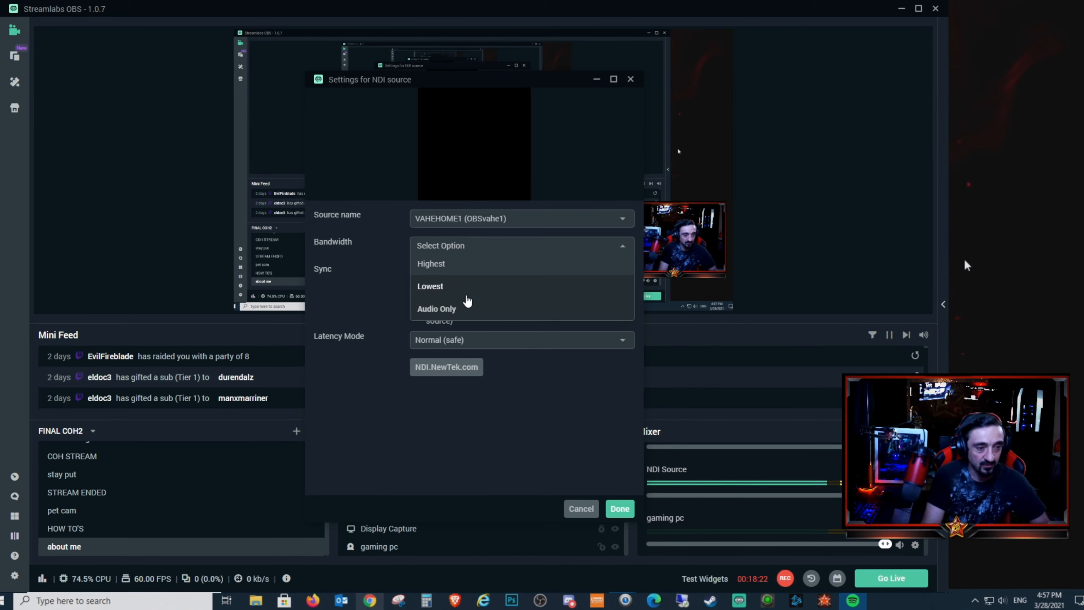
pyautogui.click(451, 310)
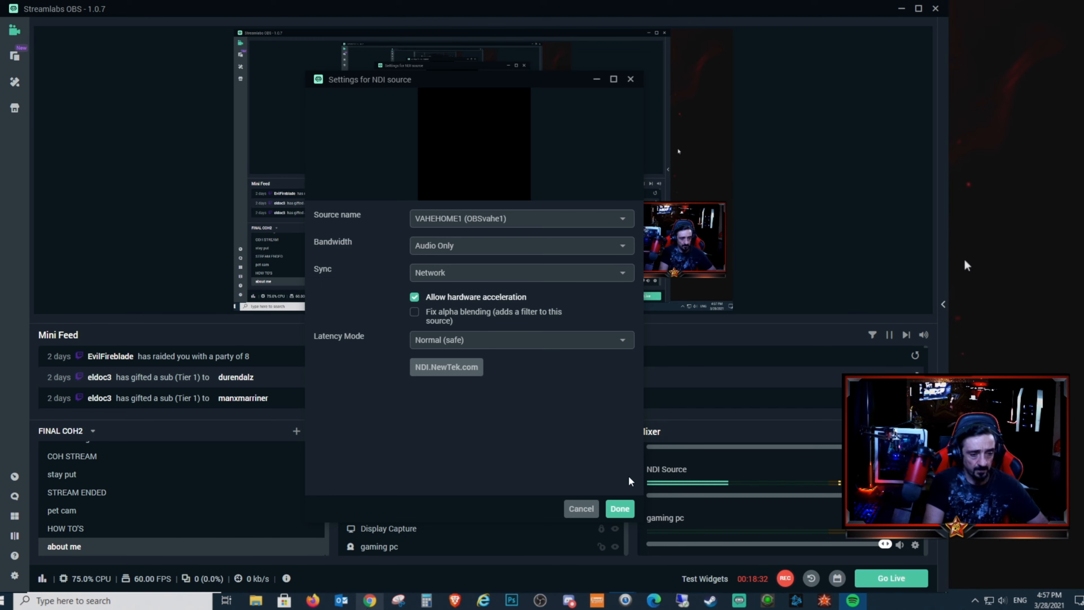
pyautogui.click(587, 510)
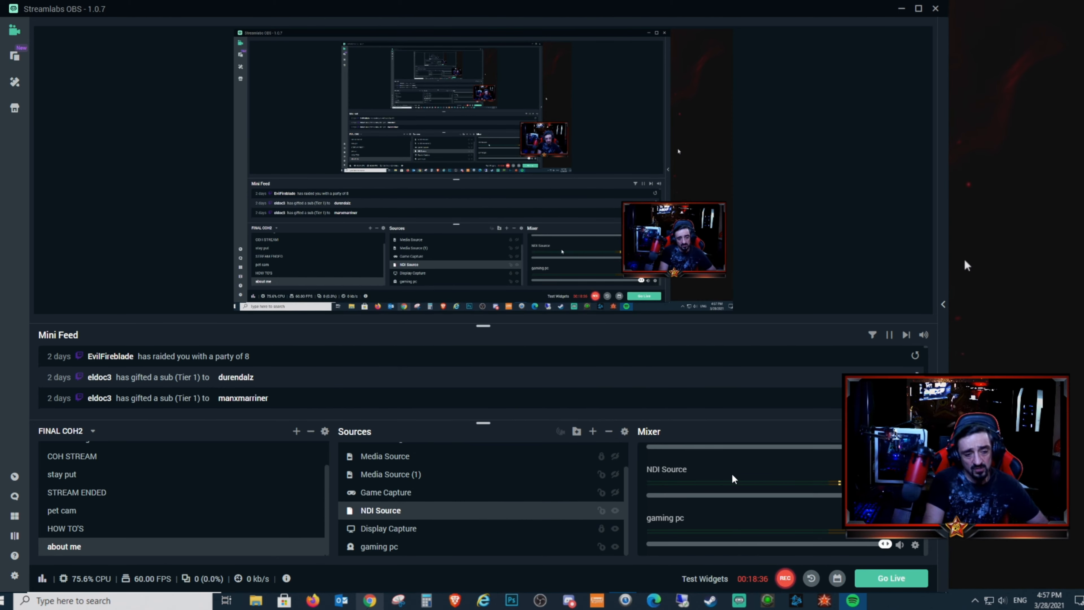